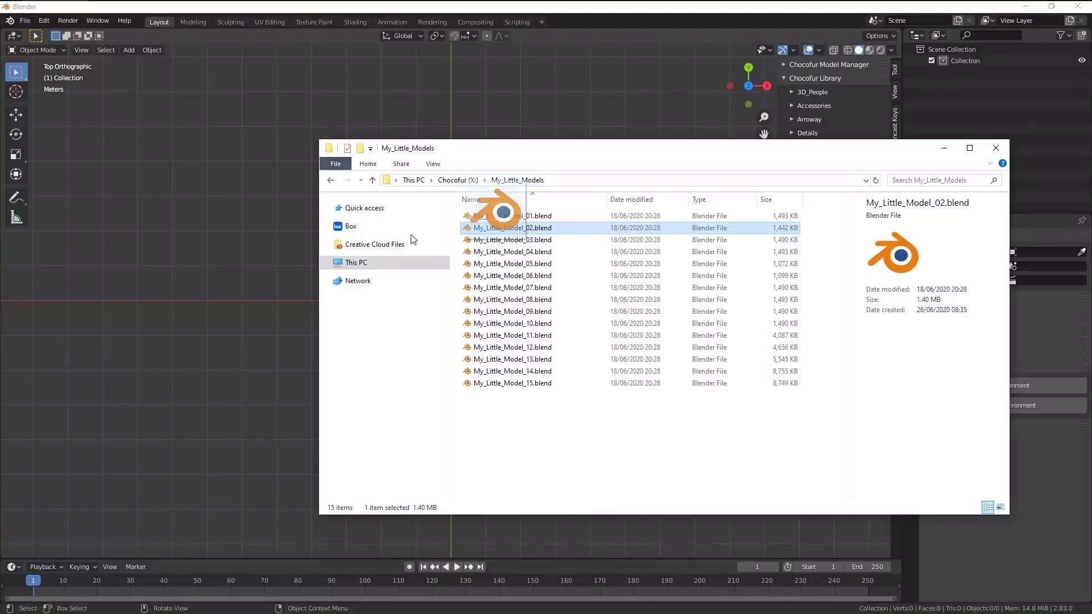
Open several My_Little_Model .blend files, including 02, 12 and 15, by dropping them into Blender
drag(312, 235, 177, 240)
click(554, 333)
middle_drag(554, 333, 361, 256)
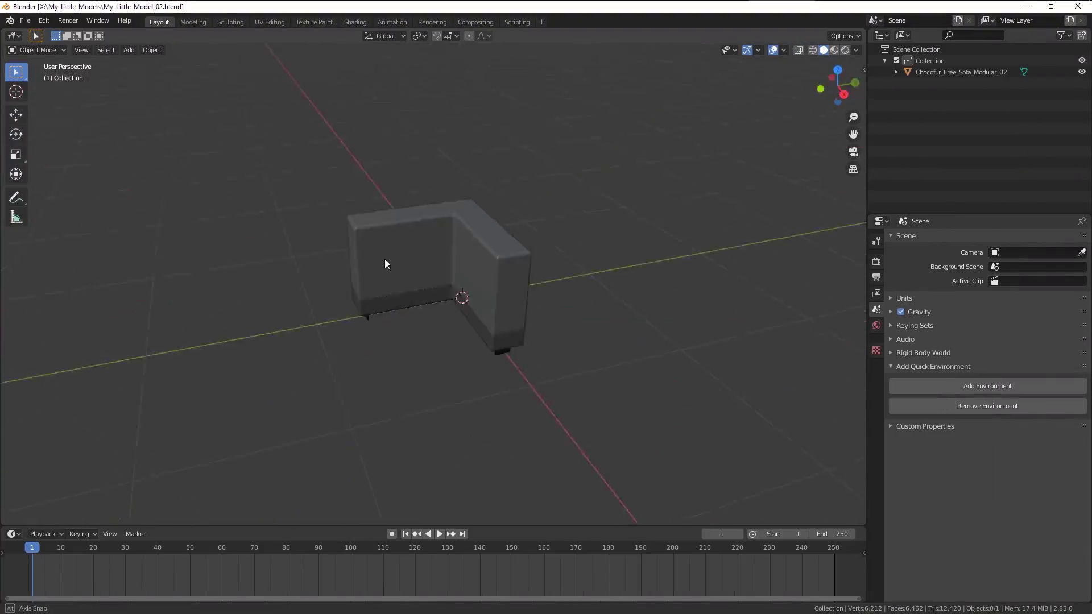
drag(512, 240, 146, 273)
click(151, 283)
drag(512, 347, 212, 308)
click(212, 308)
drag(512, 383, 206, 333)
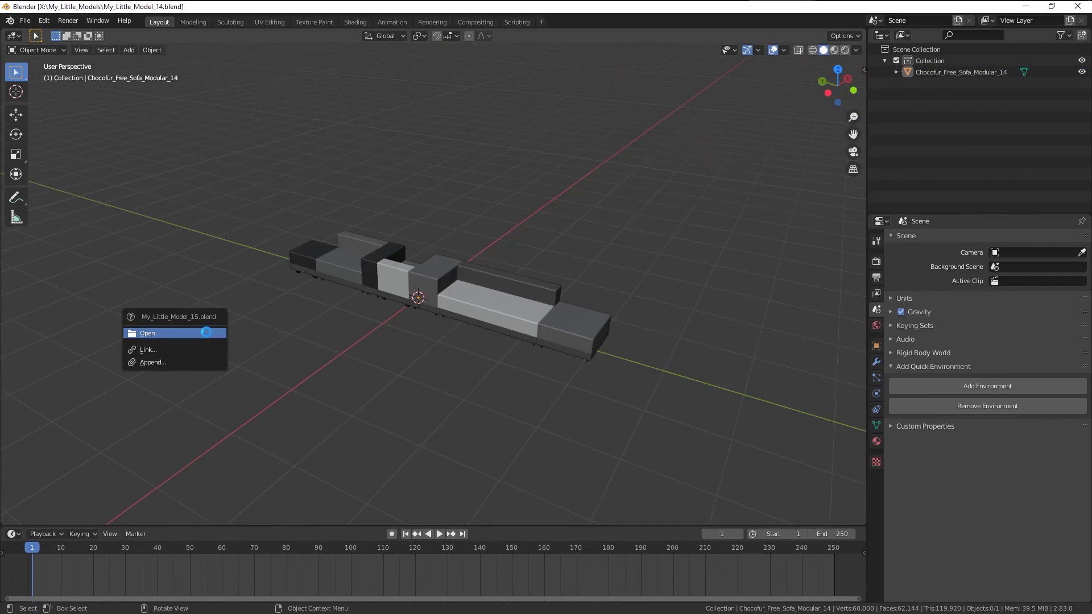
click(207, 334)
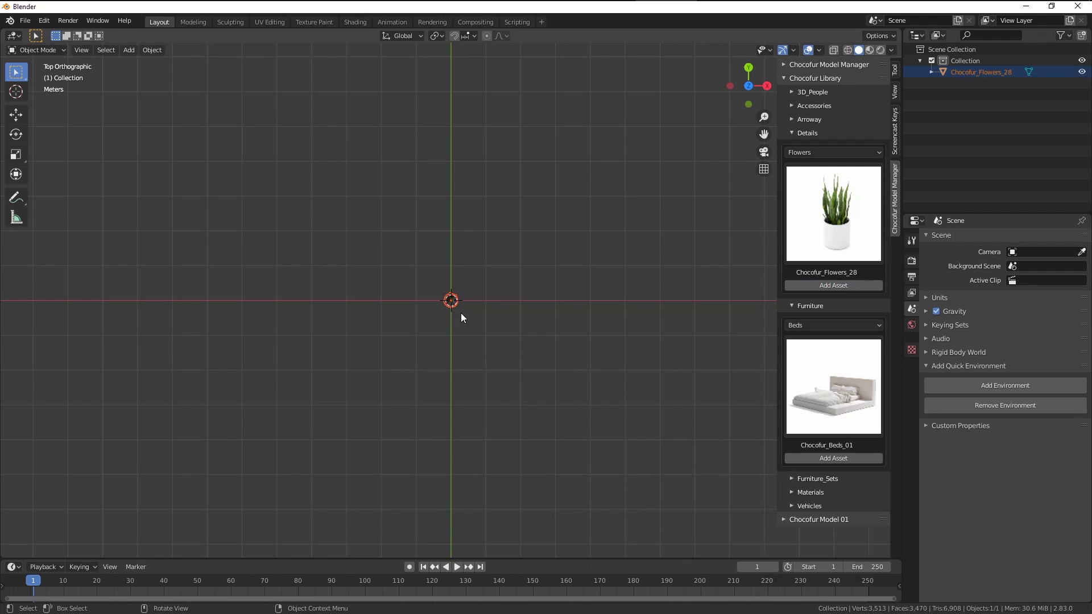
Add the rug and sofa assets, move the sofa right, and browse the Sideboards previews
middle_drag(460, 313, 533, 257)
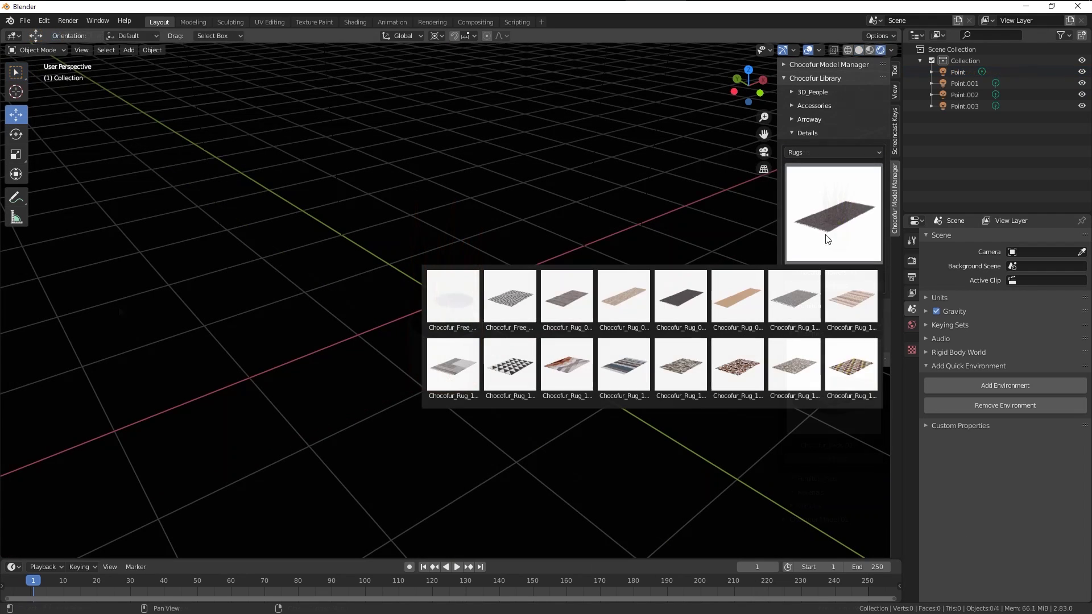
click(821, 285)
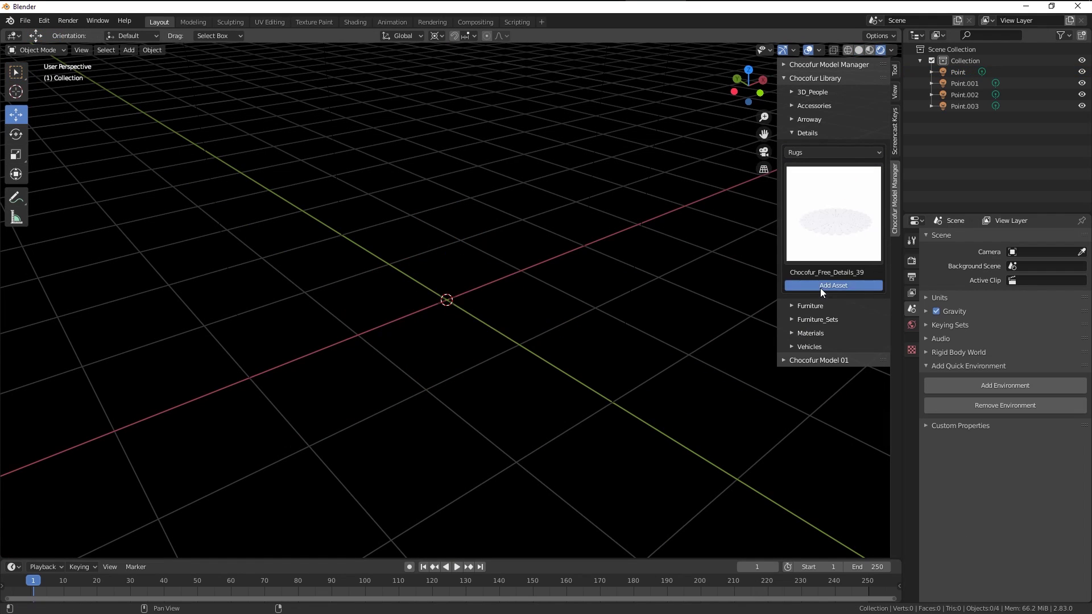
click(808, 132)
click(810, 146)
click(834, 299)
drag(469, 273, 563, 239)
click(833, 165)
click(802, 284)
click(833, 228)
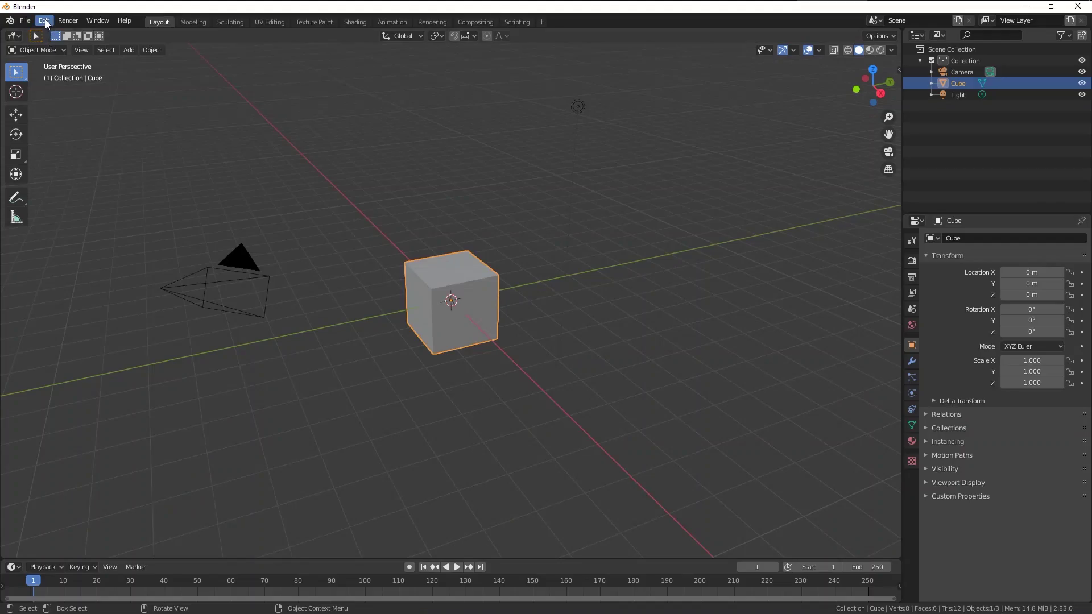
Show the Chocofur add-on's details in an enlarged Preferences window
click(45, 23)
click(66, 183)
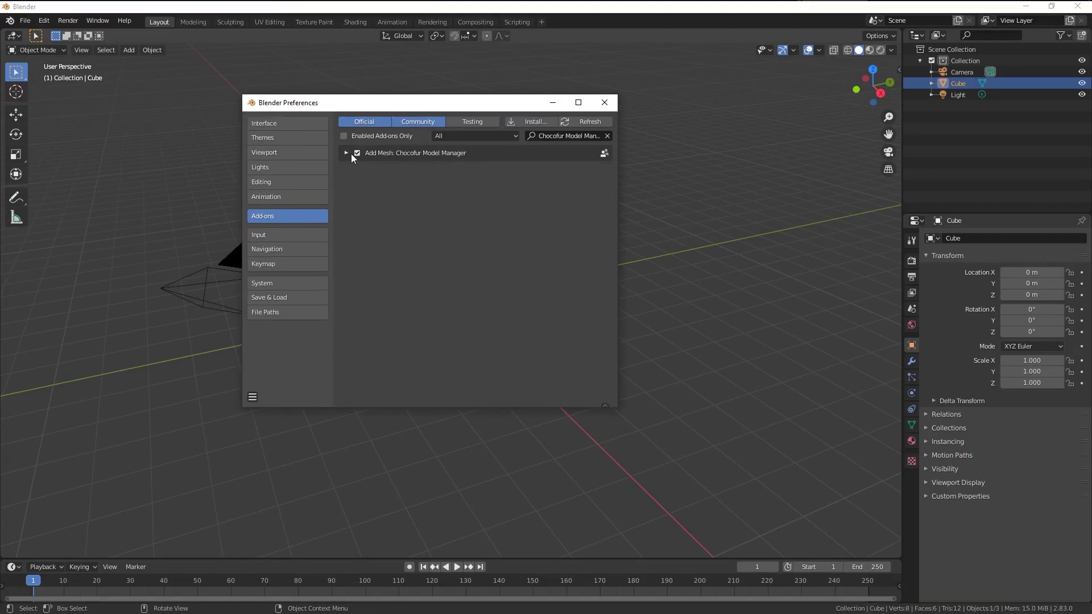
click(346, 153)
drag(617, 407, 778, 447)
Add the red Chocofur_Free_19_Plastic chair from Furniture > Chairs, scale it up, then add the seal toy
click(791, 120)
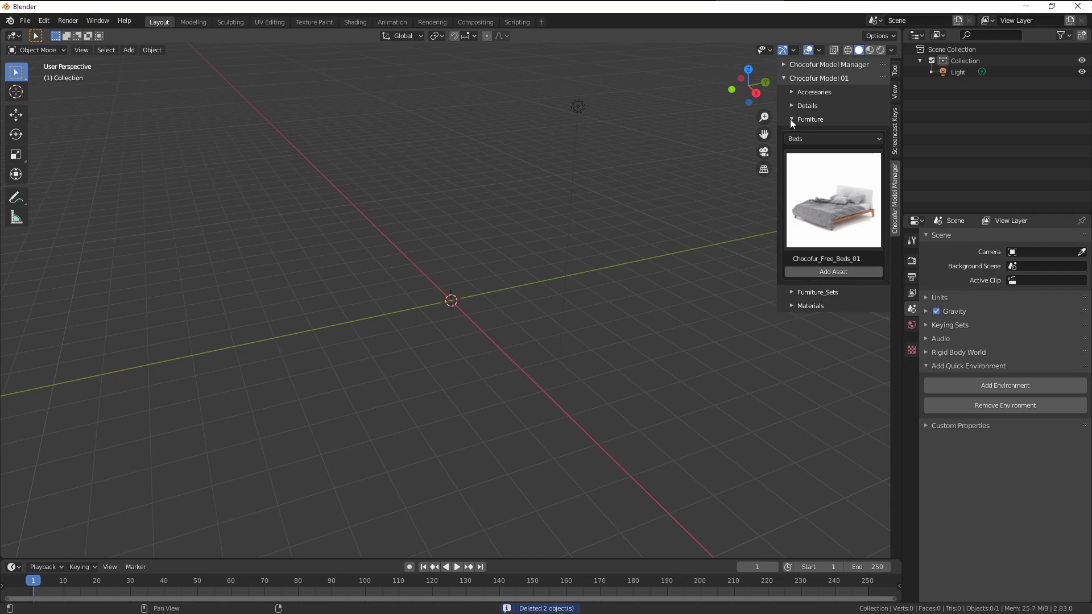
click(793, 107)
click(796, 94)
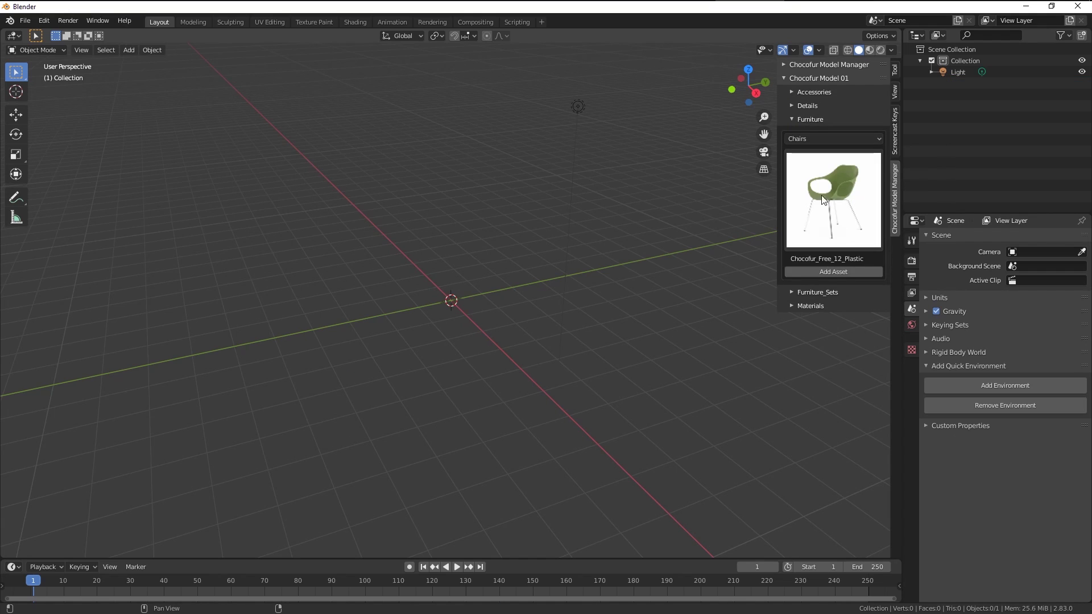
click(821, 212)
click(794, 288)
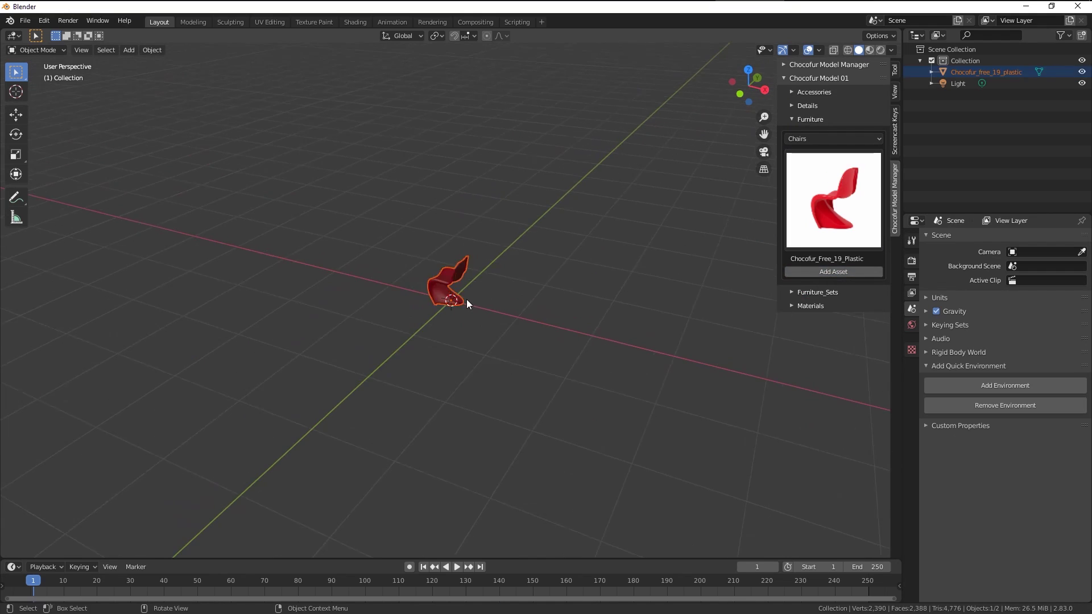
key(s)
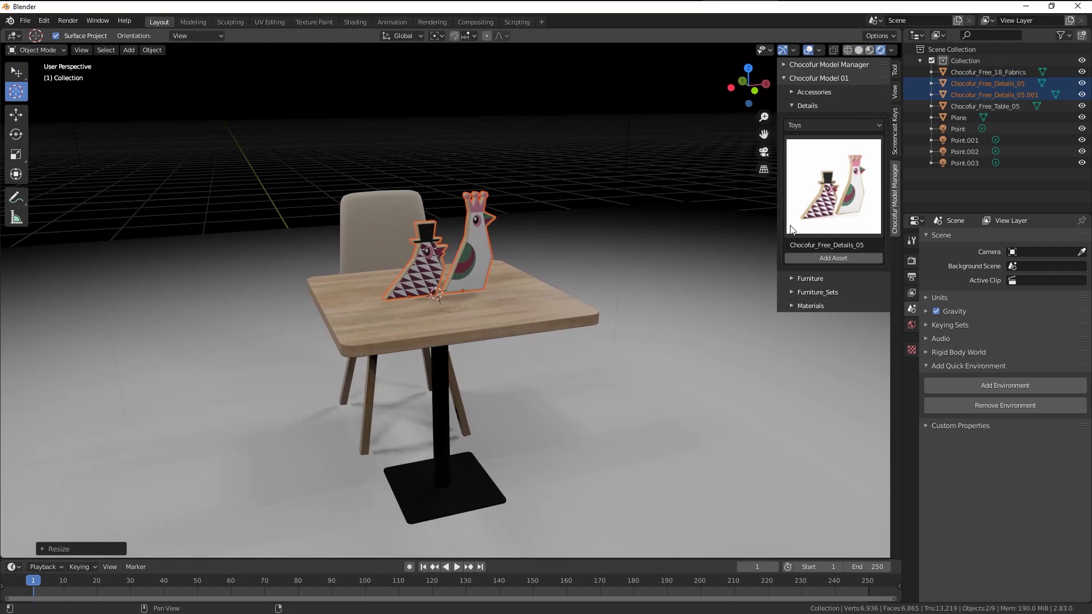
click(834, 222)
click(835, 269)
click(818, 258)
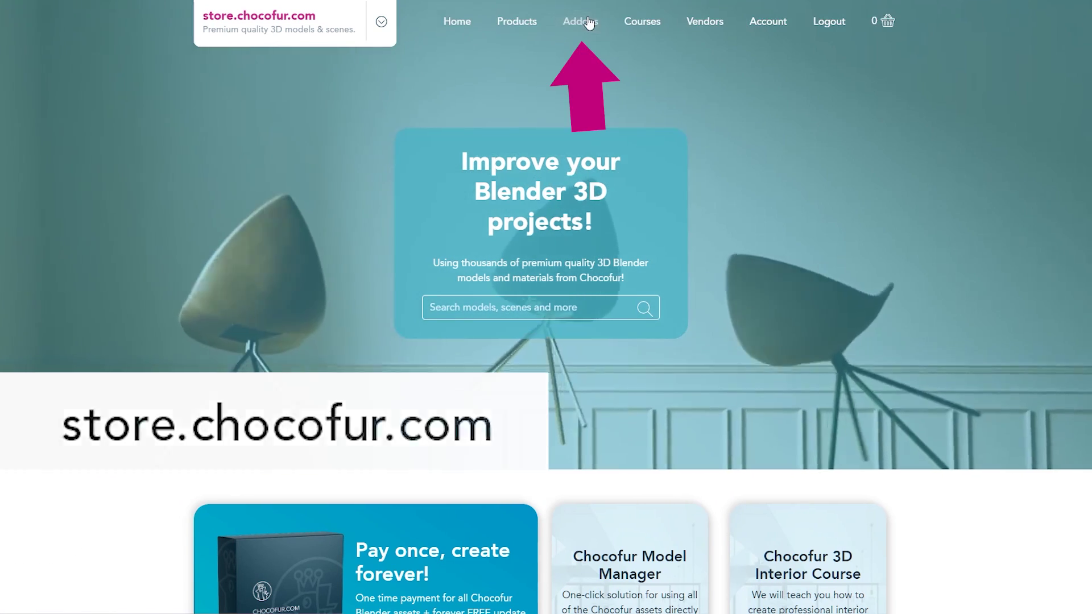
Download and save the Model Manager zip for Blender 2.80 from the store's Addons listing
click(580, 25)
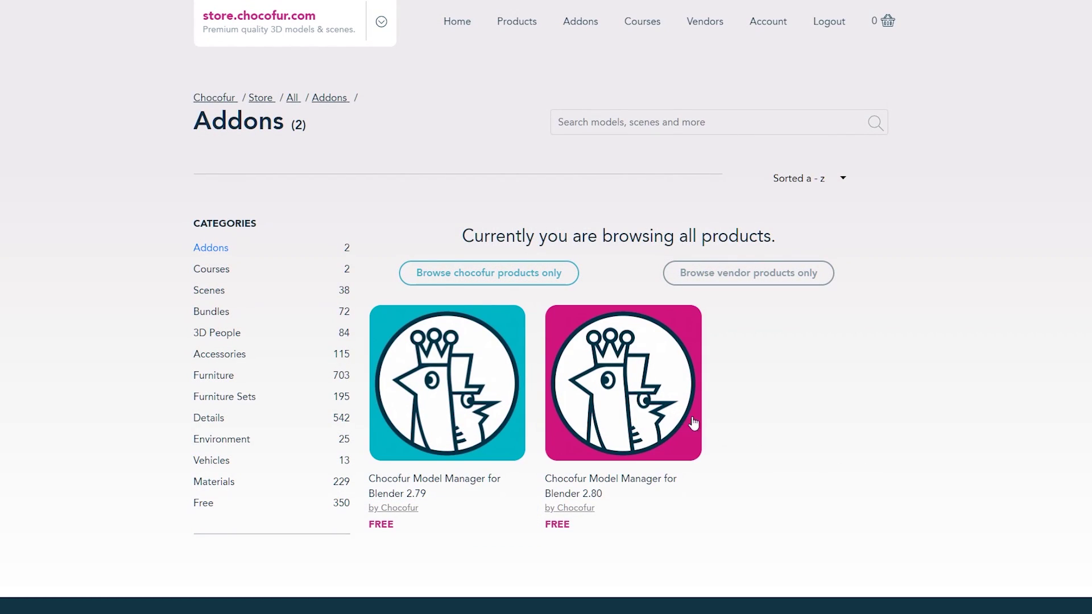
mouse_move(623, 373)
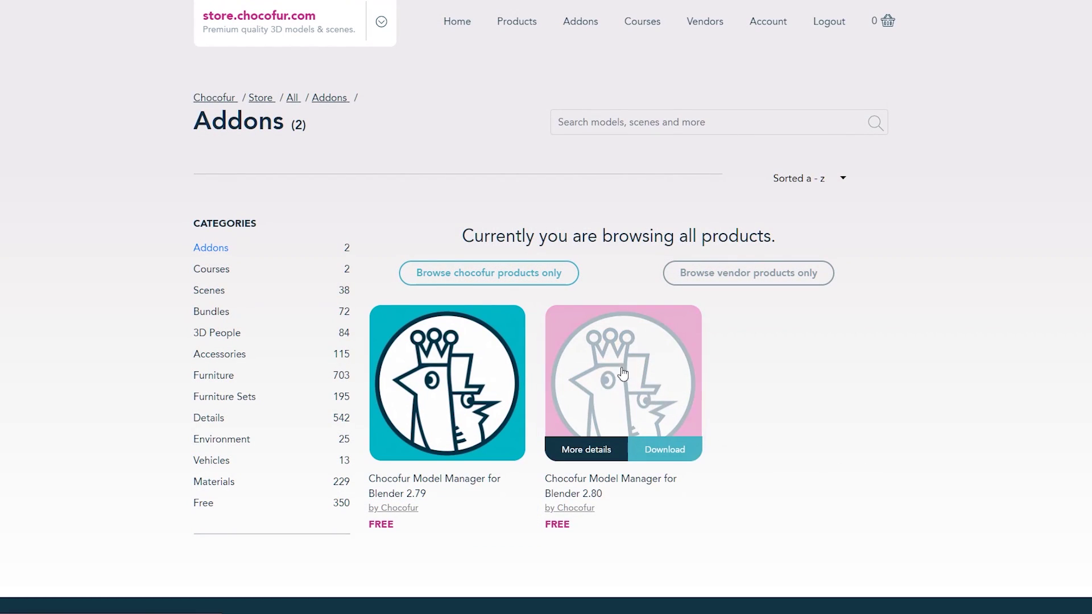
click(662, 455)
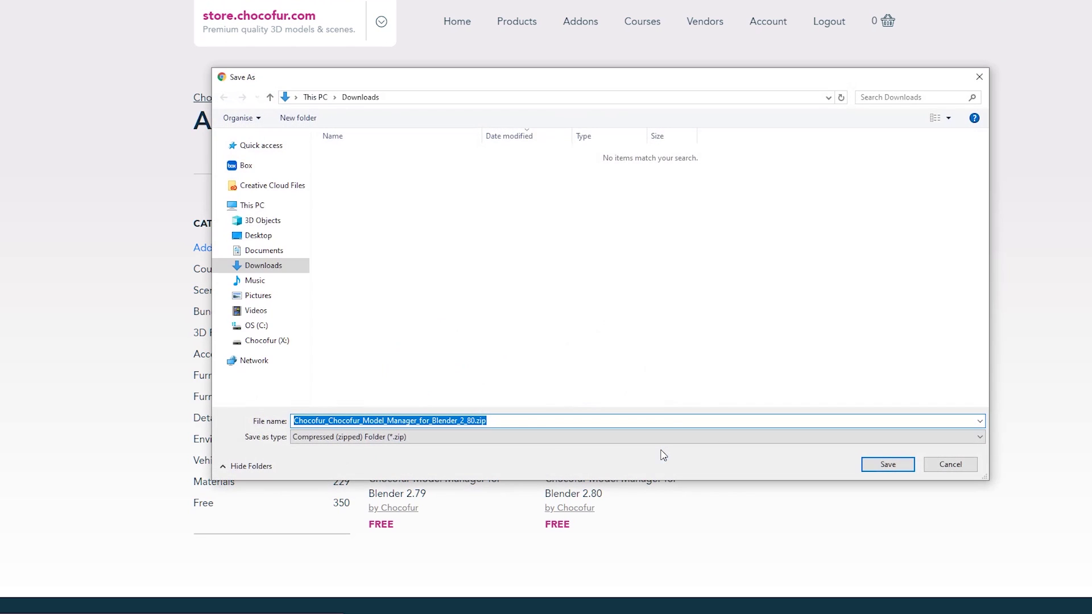
click(868, 464)
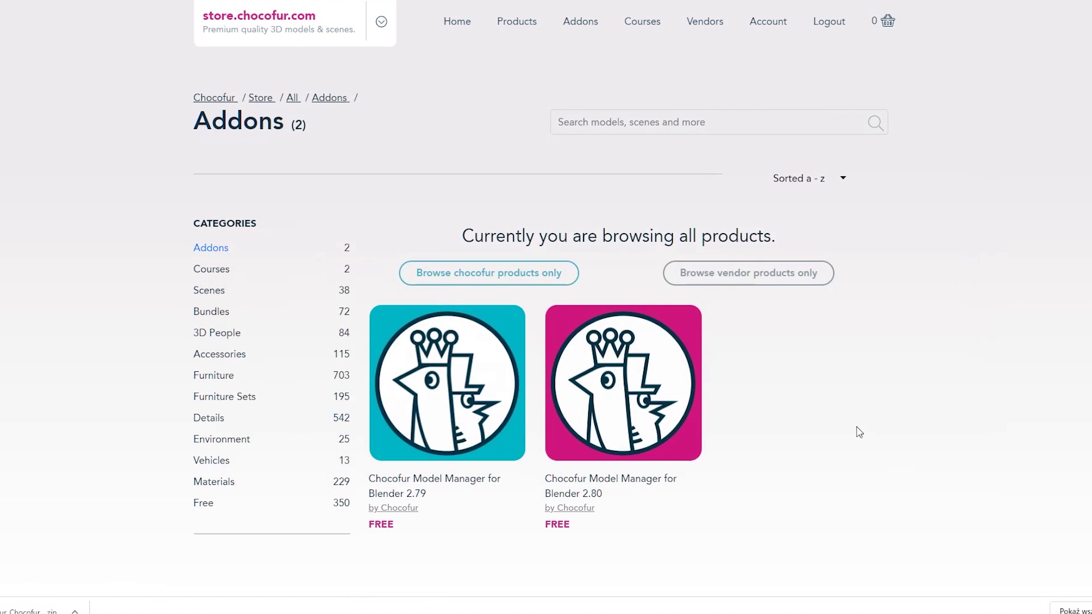
Go to the account's Downloads list
click(766, 25)
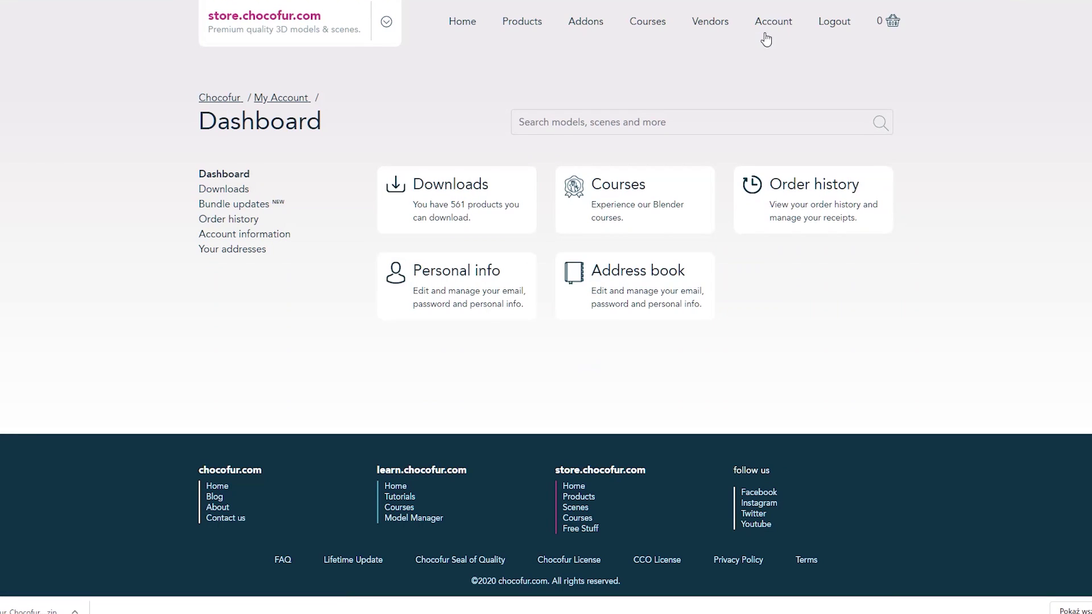
click(467, 193)
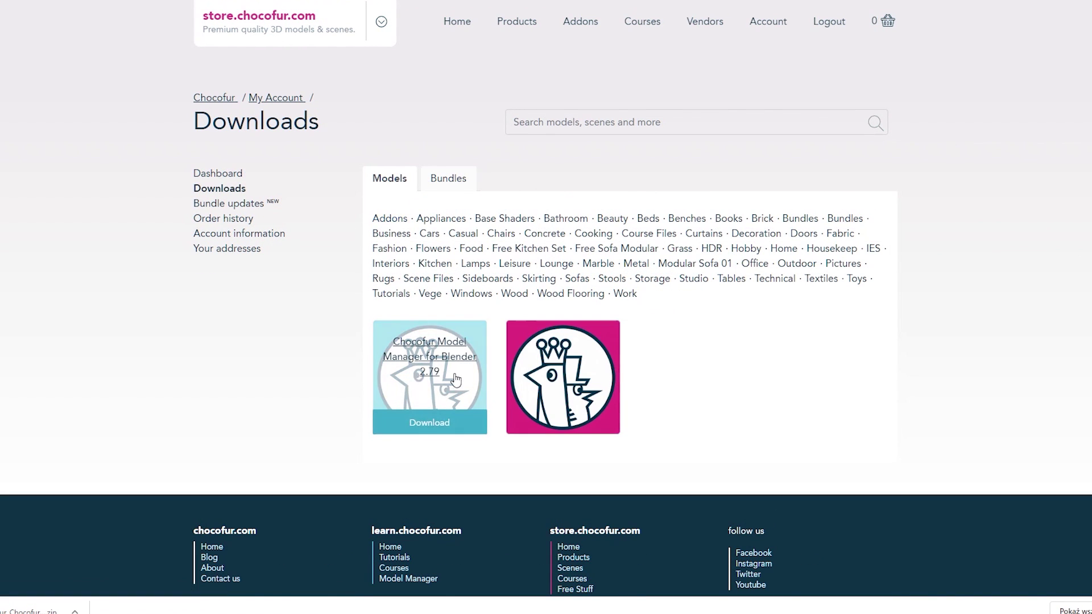
mouse_move(565, 397)
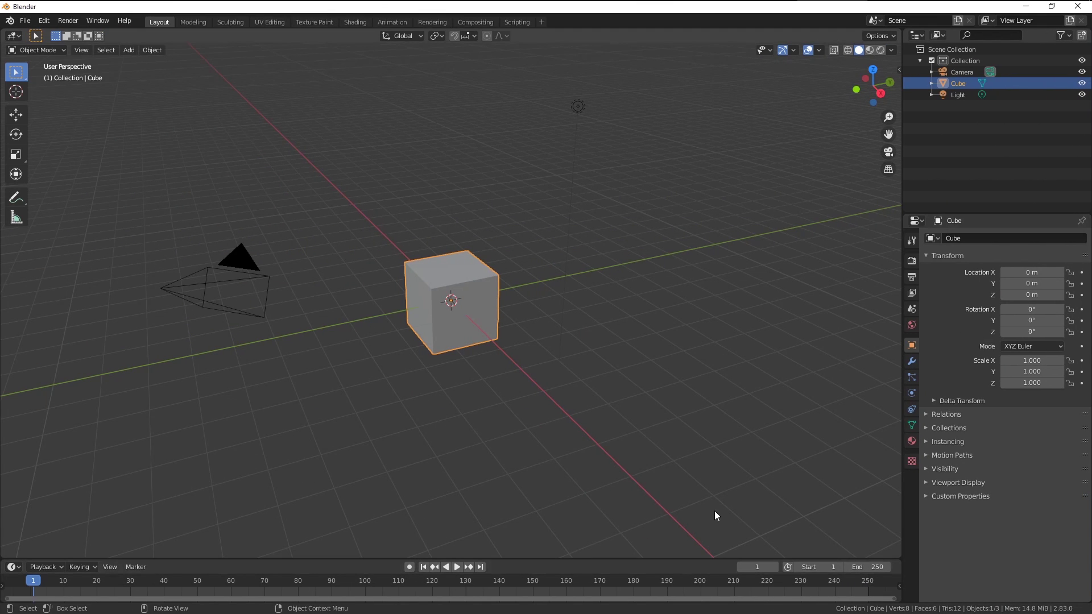
Install the add-on from Model_Manager_Blender_1.21.zip in Downloads via Preferences > Add-ons
click(45, 21)
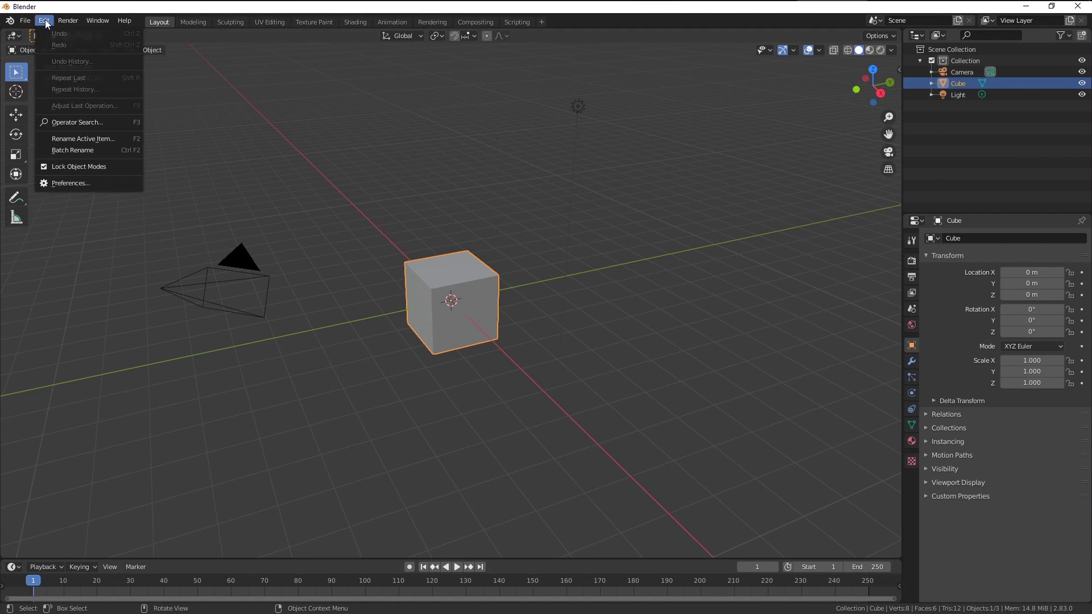
click(66, 183)
drag(151, 13, 387, 108)
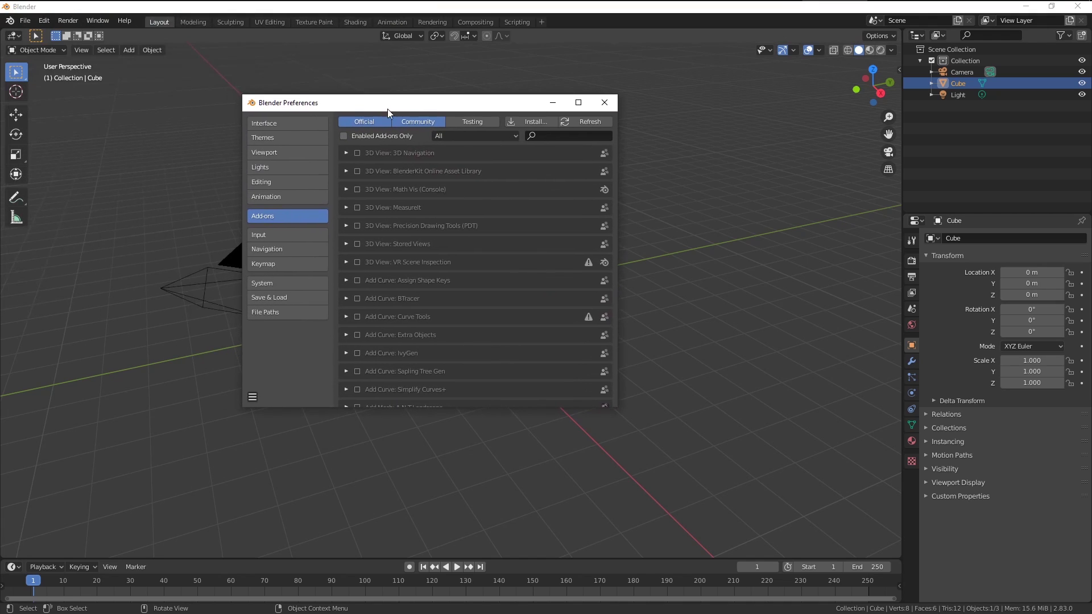
click(528, 121)
click(281, 219)
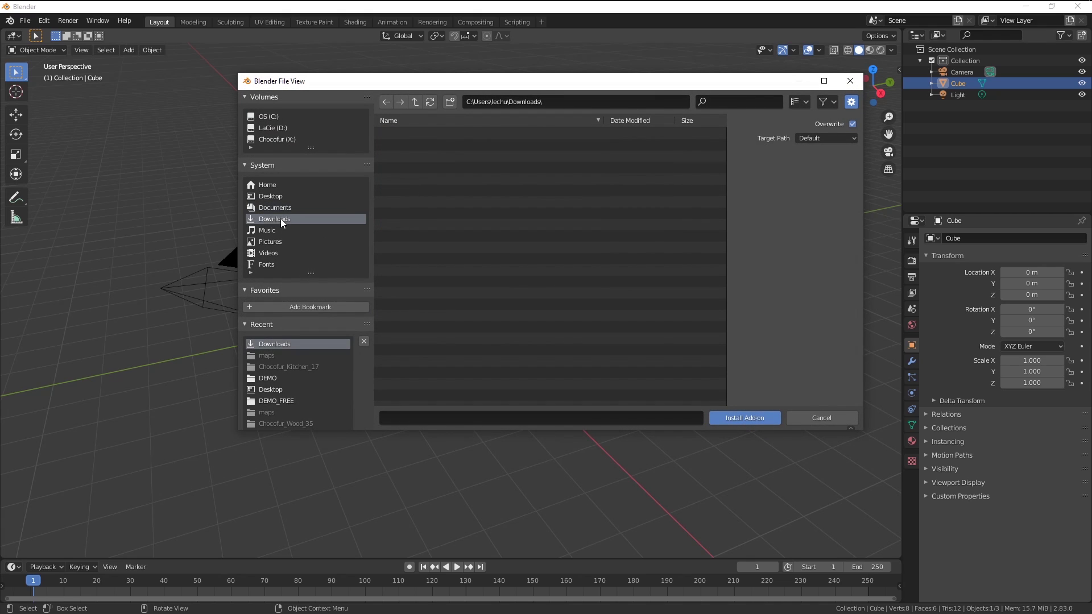
click(448, 135)
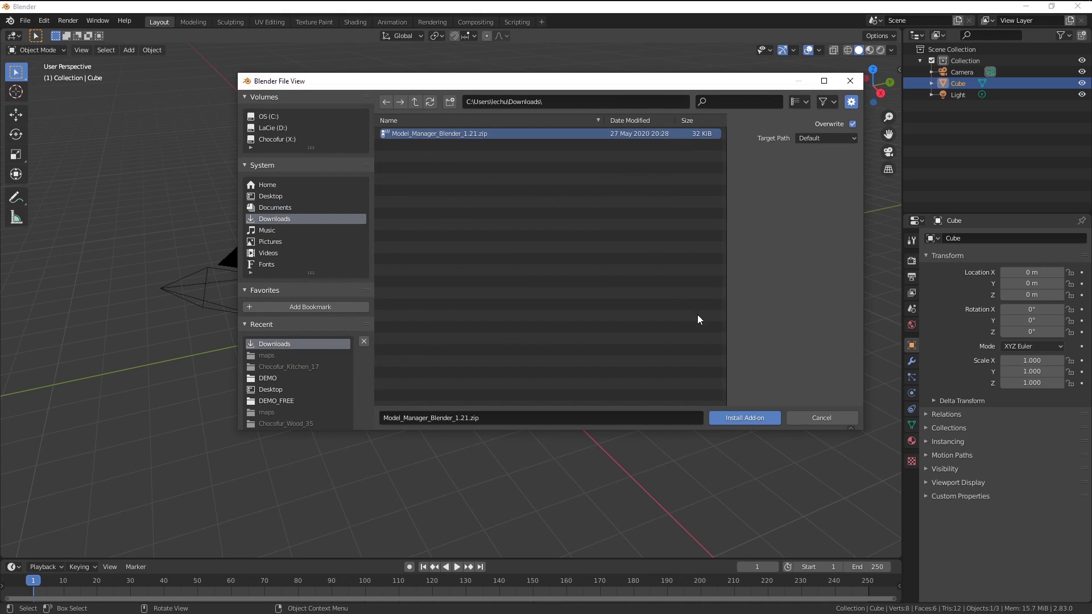
click(742, 417)
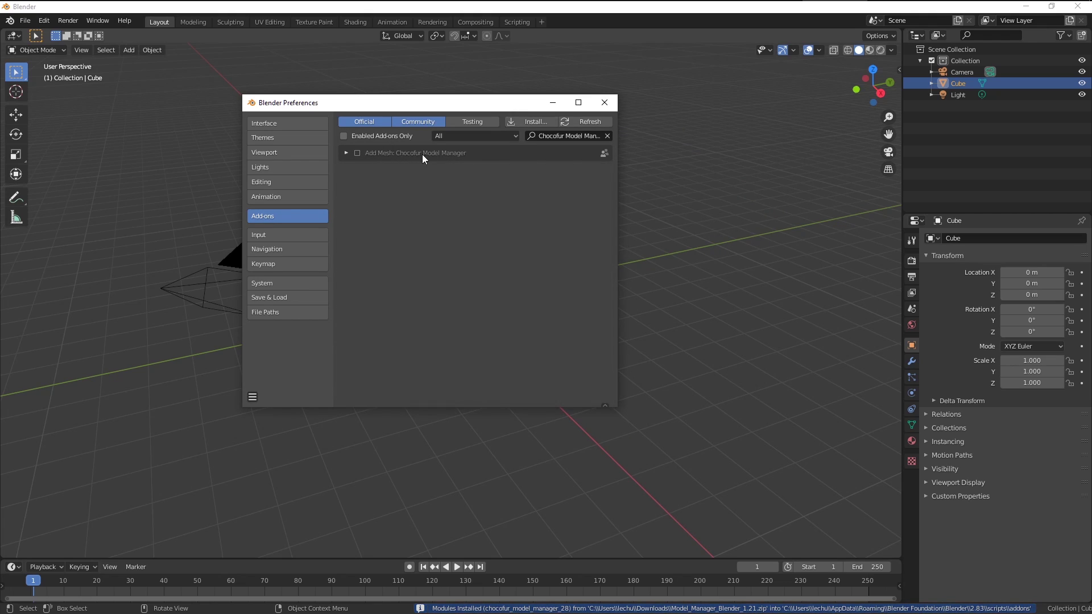
Enable Chocofur Model Manager, expand its preferences and check for updates
click(356, 152)
click(346, 152)
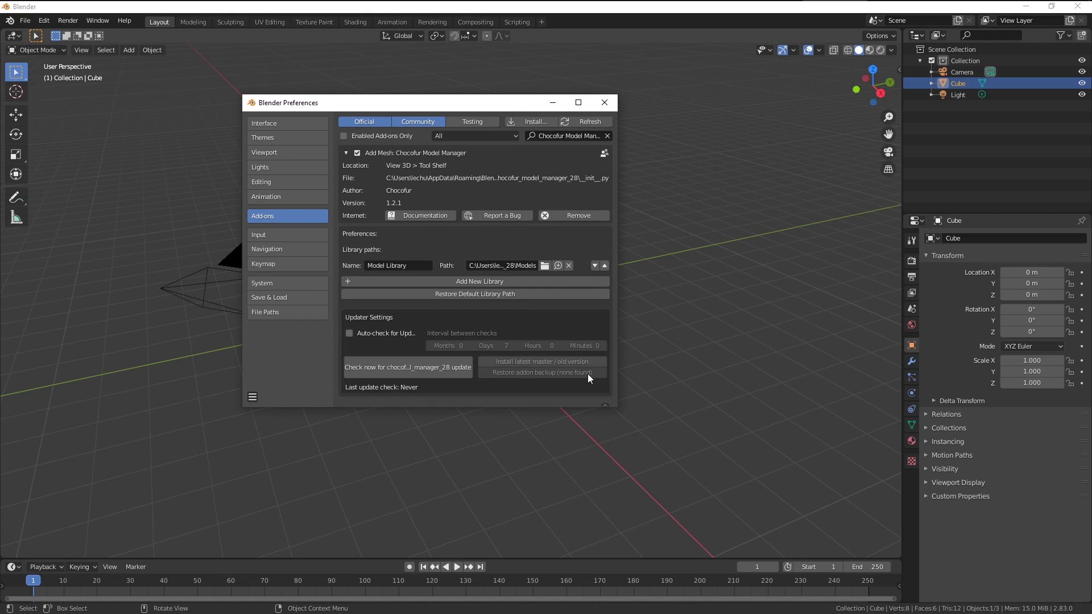
drag(616, 411, 792, 446)
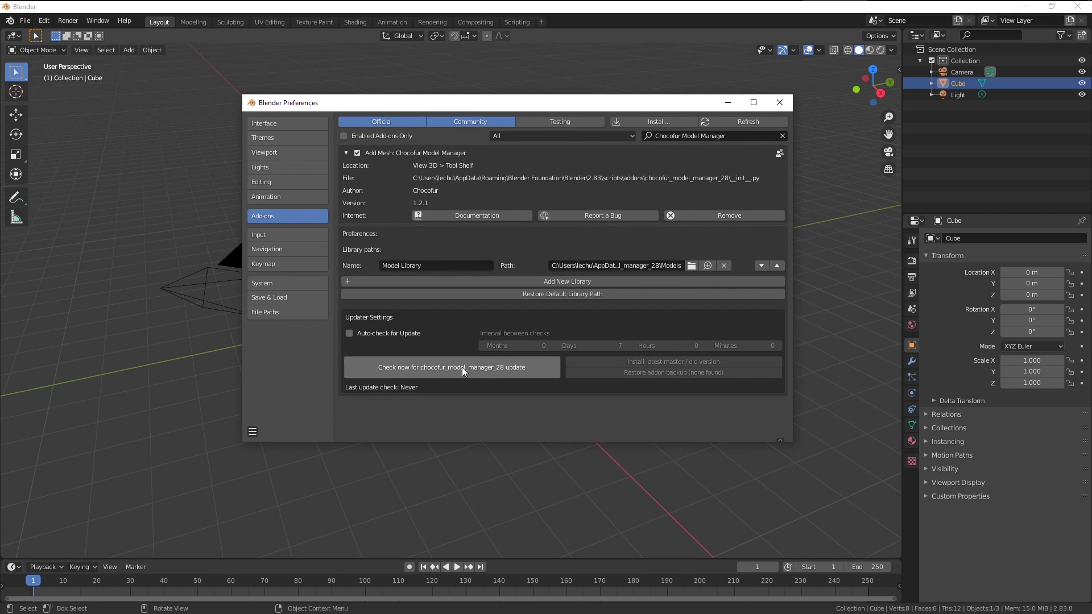
click(432, 369)
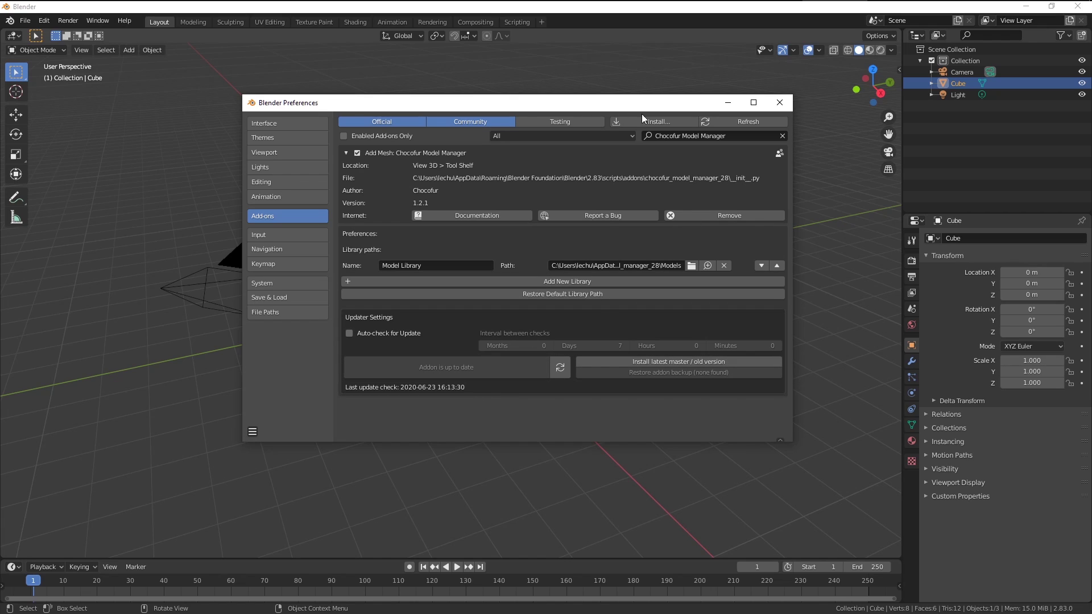
Close Preferences and expand the Chocofur Model Manager panel in the N sidebar to show its import options
click(785, 104)
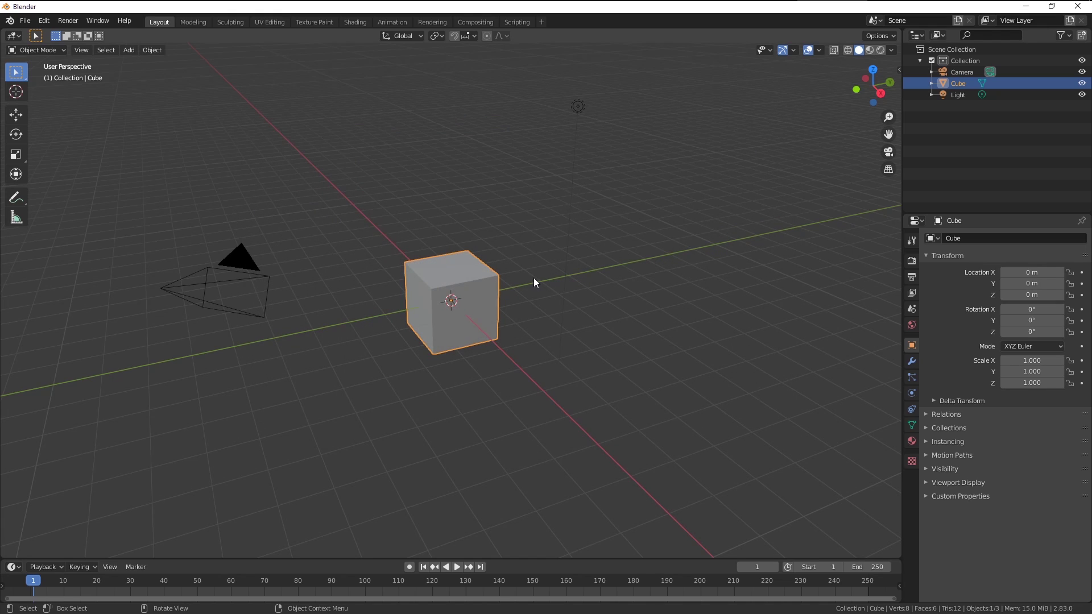
key(n)
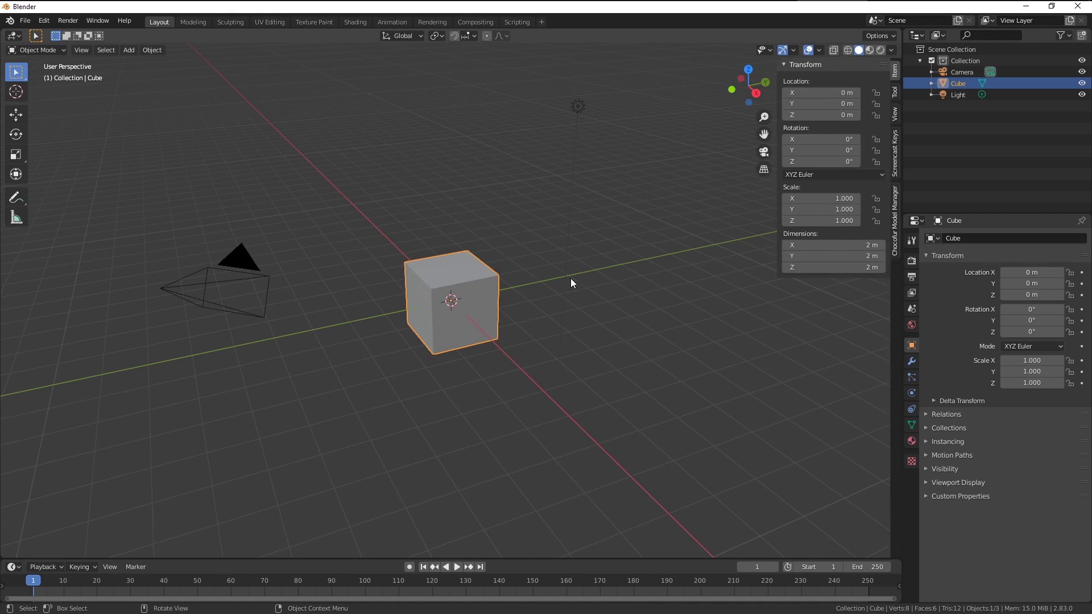
click(895, 241)
click(787, 64)
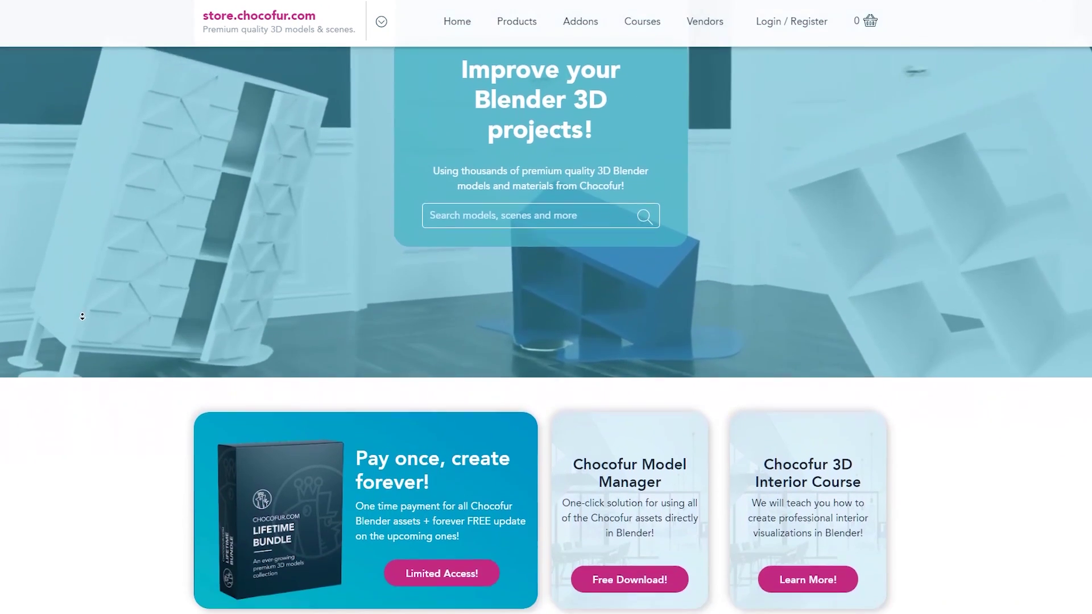
Open the store's FREE STUFF category and scroll down to the free bundles
scroll(82, 317, down, 8)
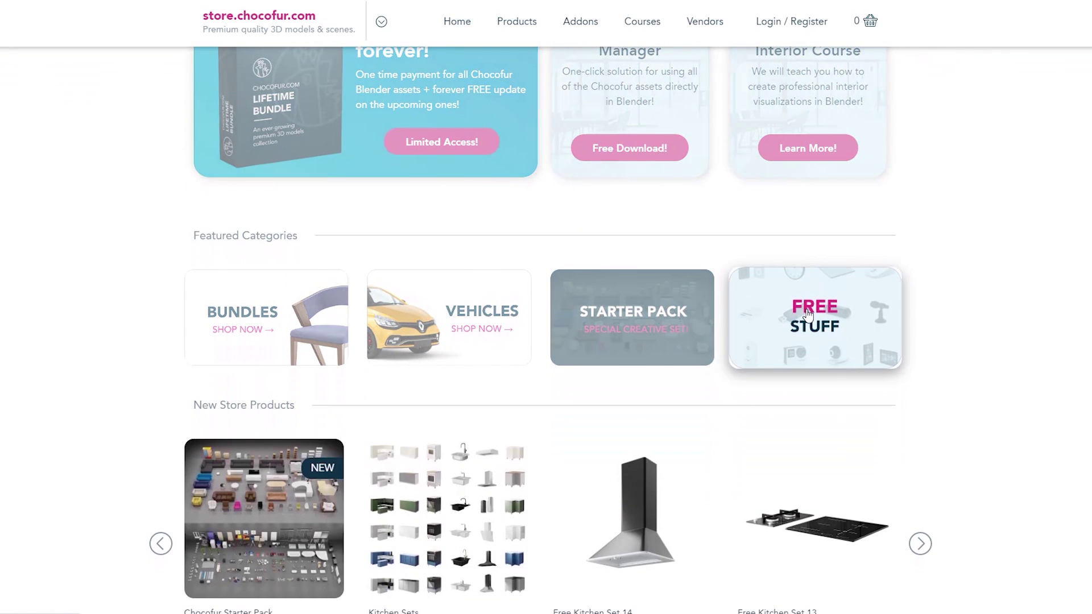
click(808, 313)
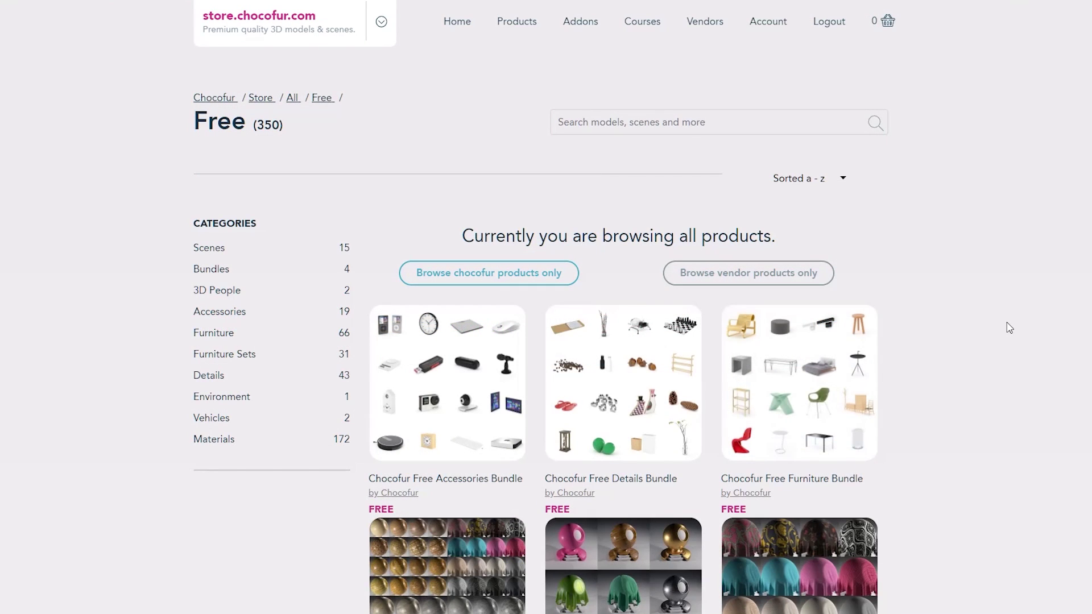
scroll(953, 197, down, 9)
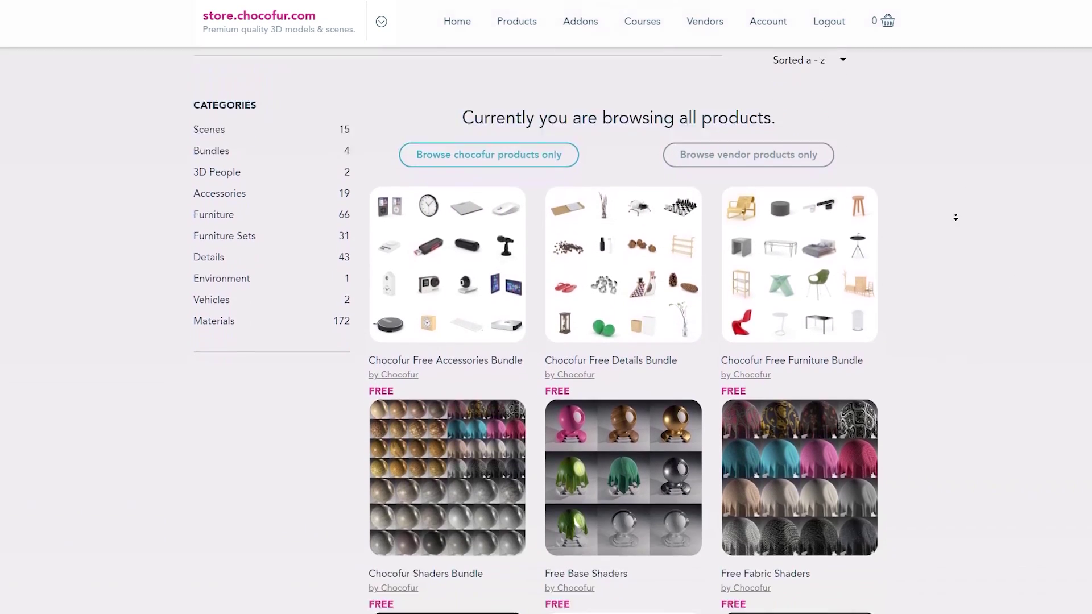
scroll(959, 224, down, 15)
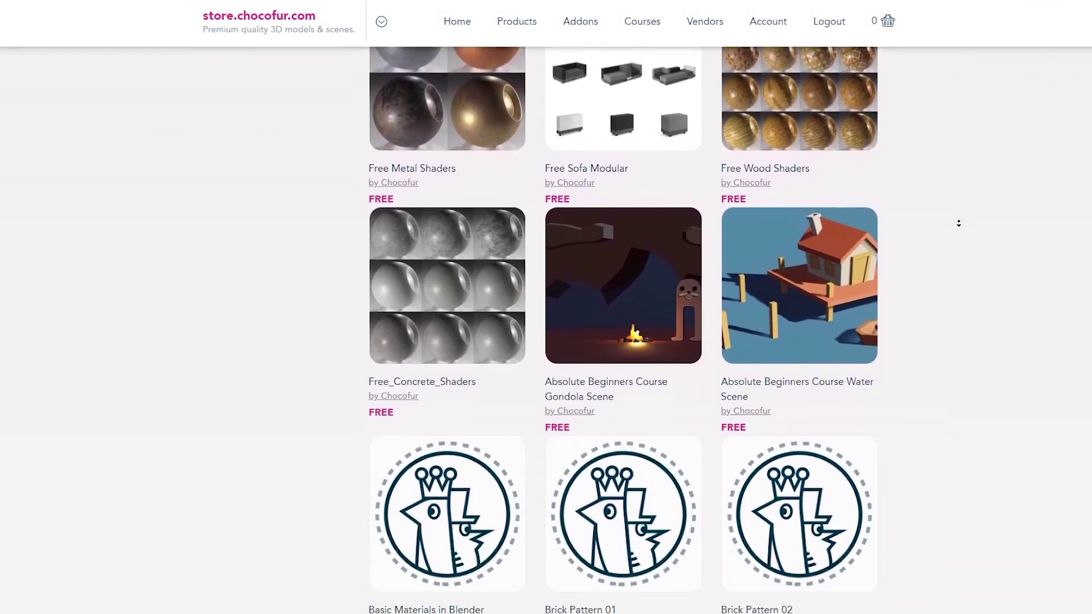
scroll(968, 256, down, 4)
scroll(971, 203, up, 20)
scroll(151, 435, down, 3)
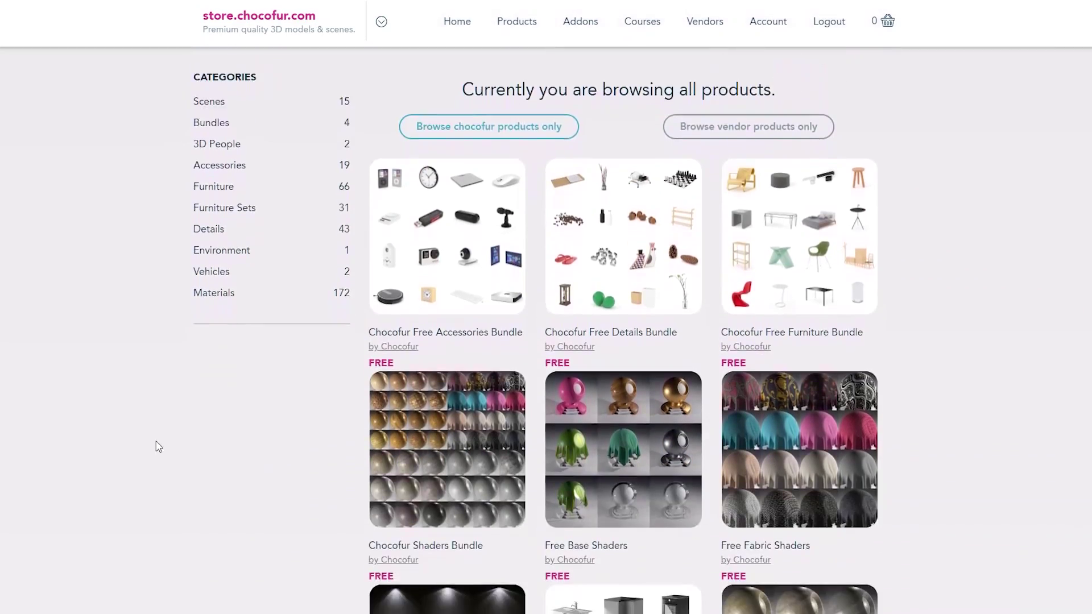
Download the free Accessories, Details, Furniture and Shaders bundle zips
mouse_move(448, 278)
mouse_move(642, 244)
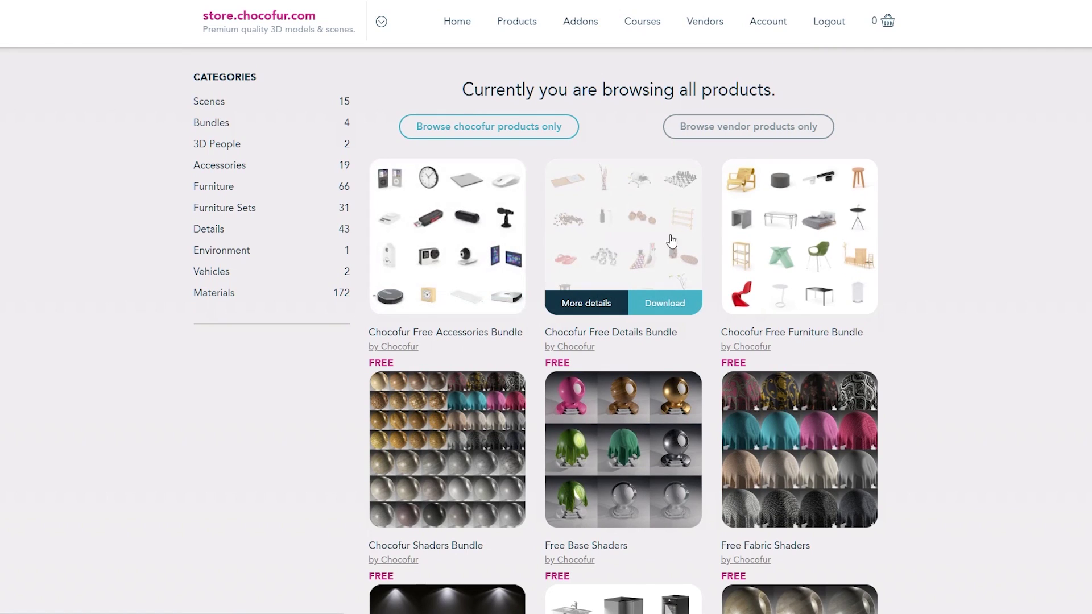
mouse_move(793, 234)
mouse_move(471, 431)
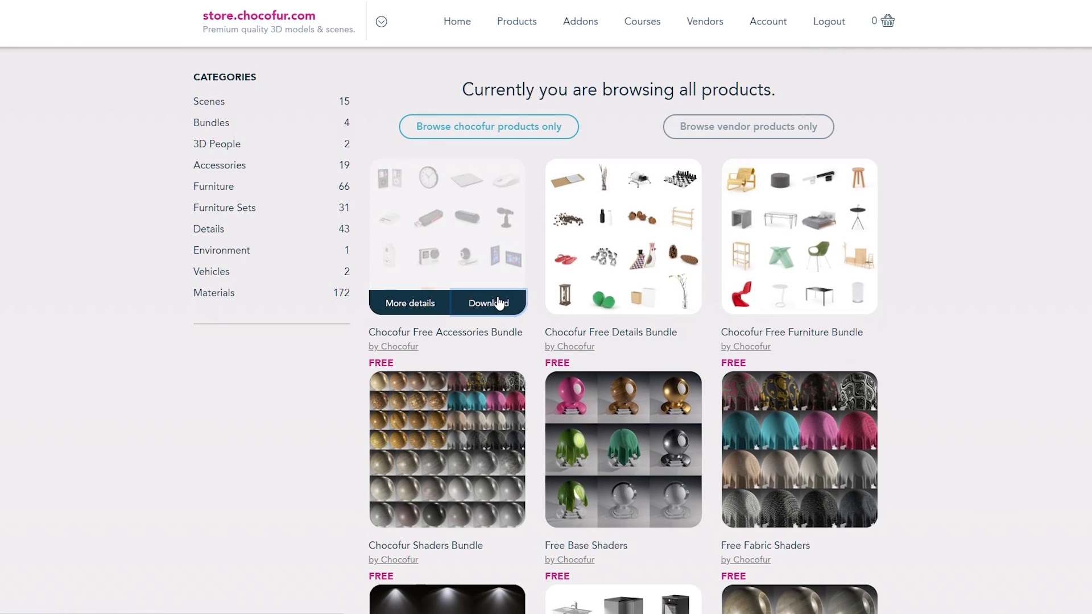
click(500, 302)
key(Return)
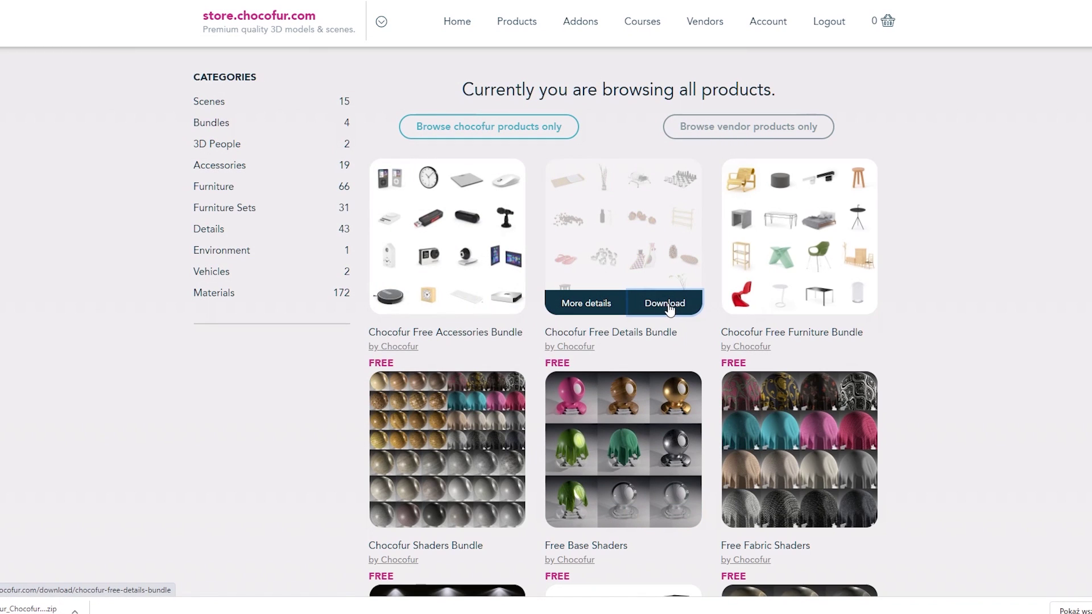
click(667, 304)
click(660, 434)
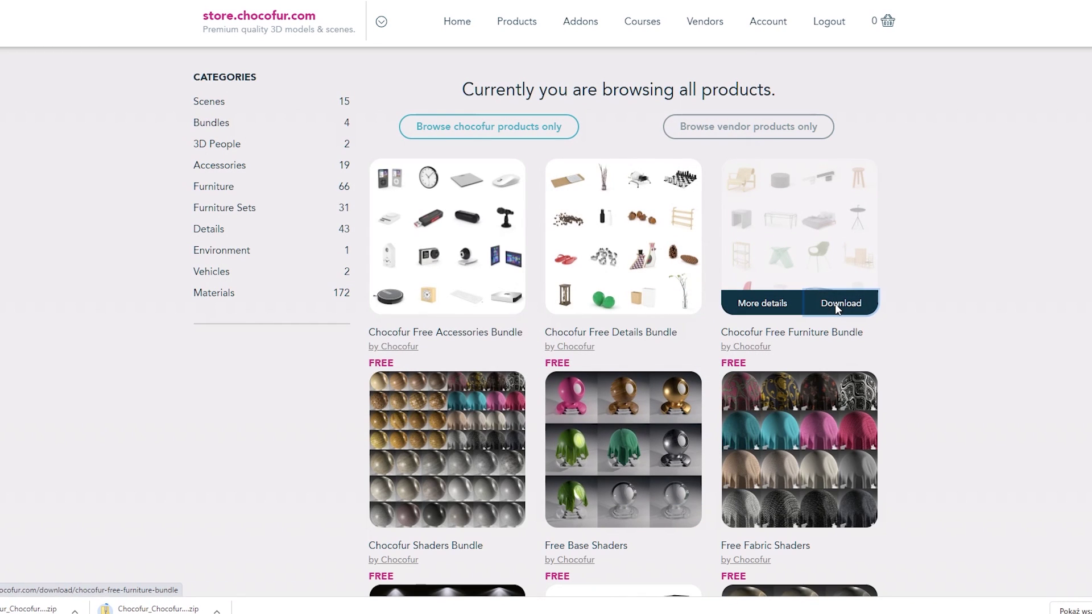
click(835, 304)
key(Return)
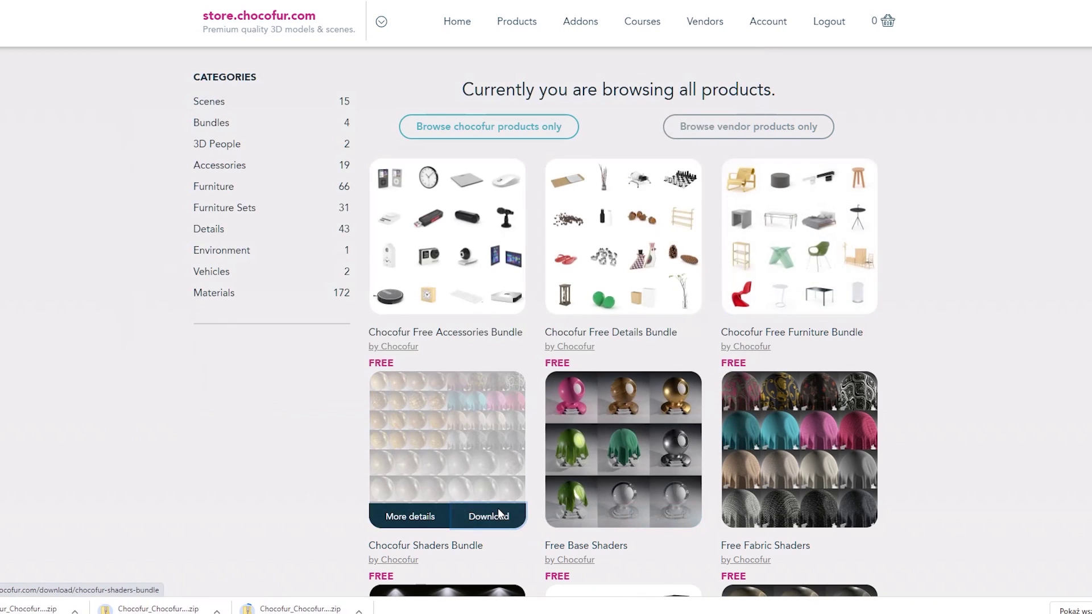
click(497, 508)
Save the Shaders zip and create a Chocofur_Library folder on the X: drive
click(660, 434)
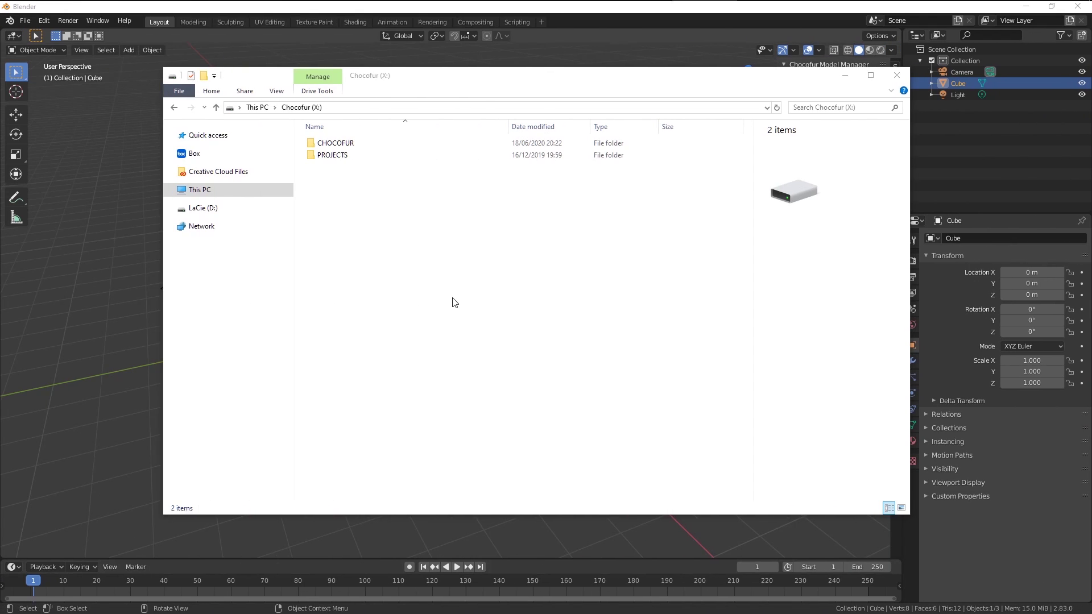
right_click(454, 302)
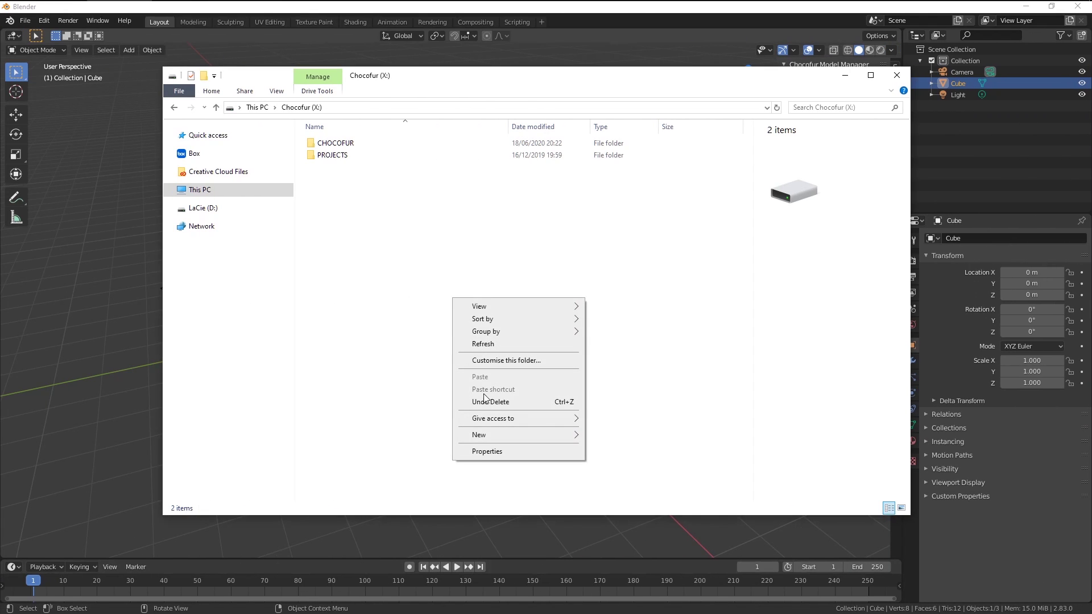
mouse_move(480, 435)
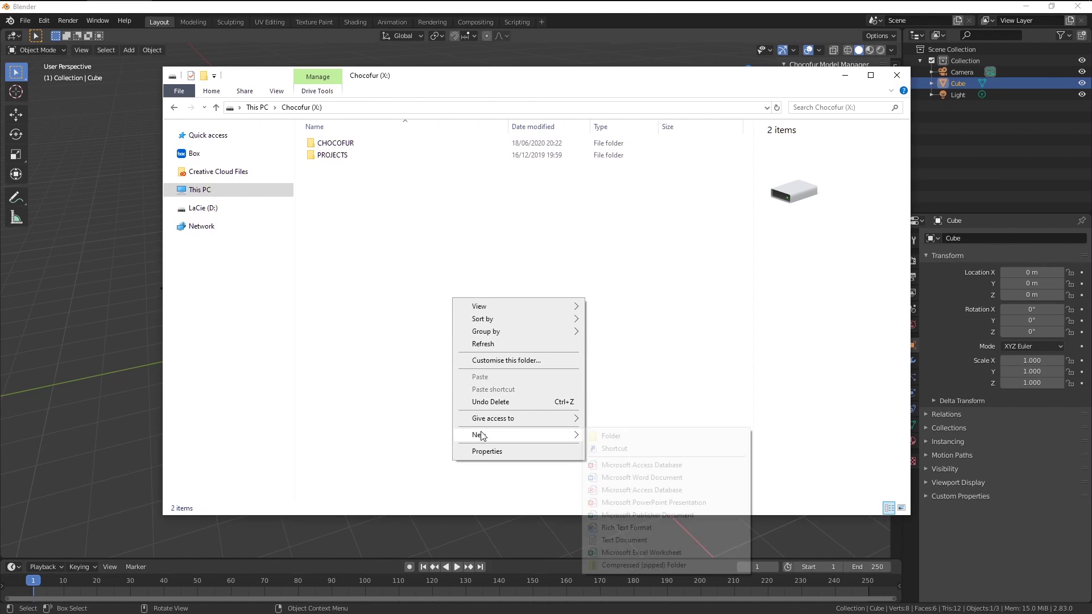
click(625, 438)
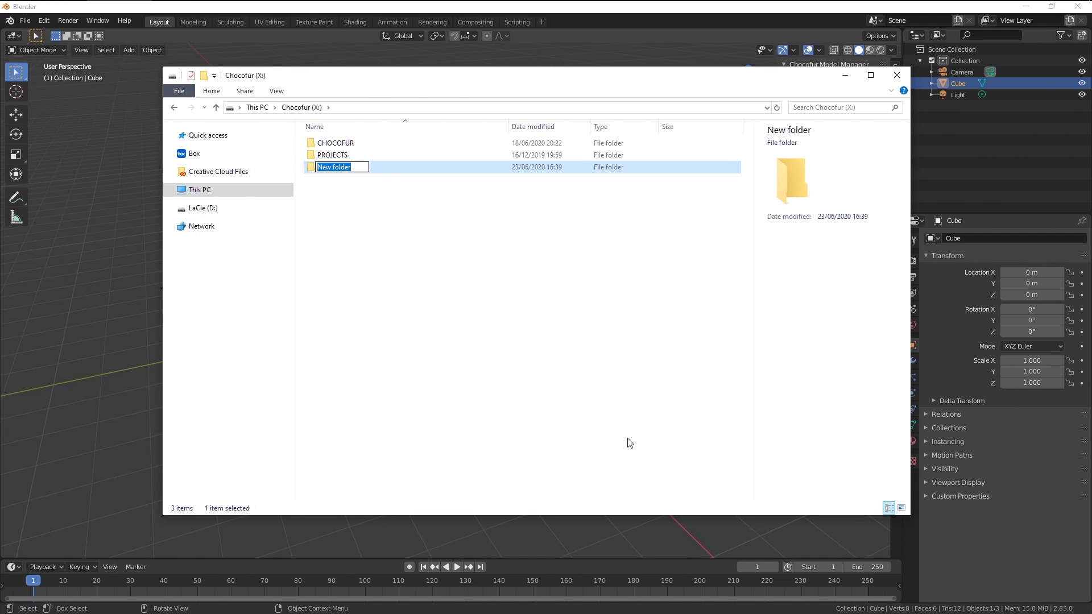
text(Chocofur_Library)
key(Return)
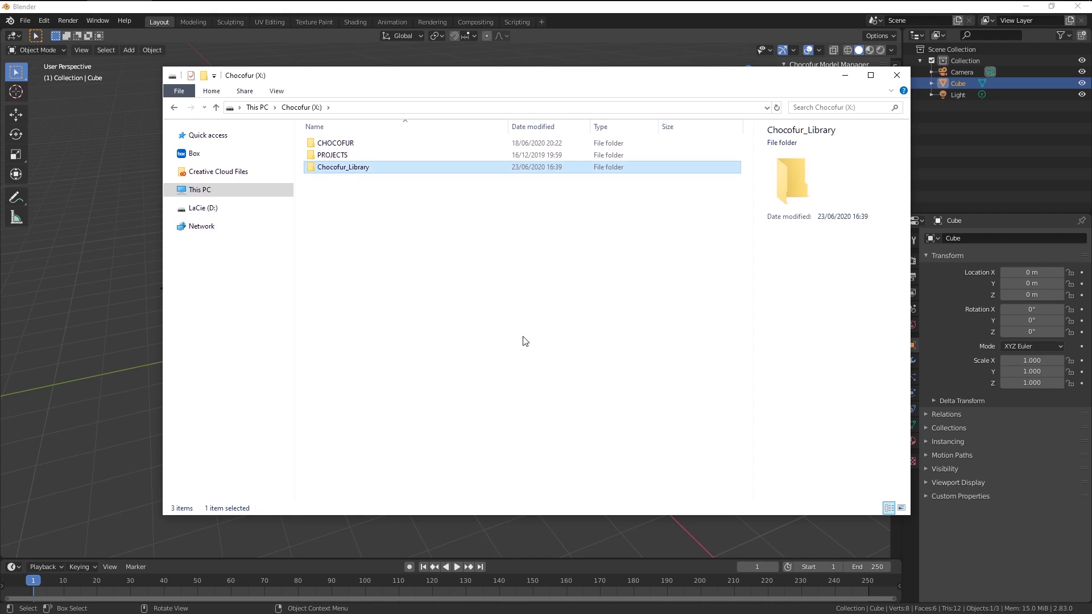
Move the four downloaded bundle zips into Chocofur_Library
double_click(364, 172)
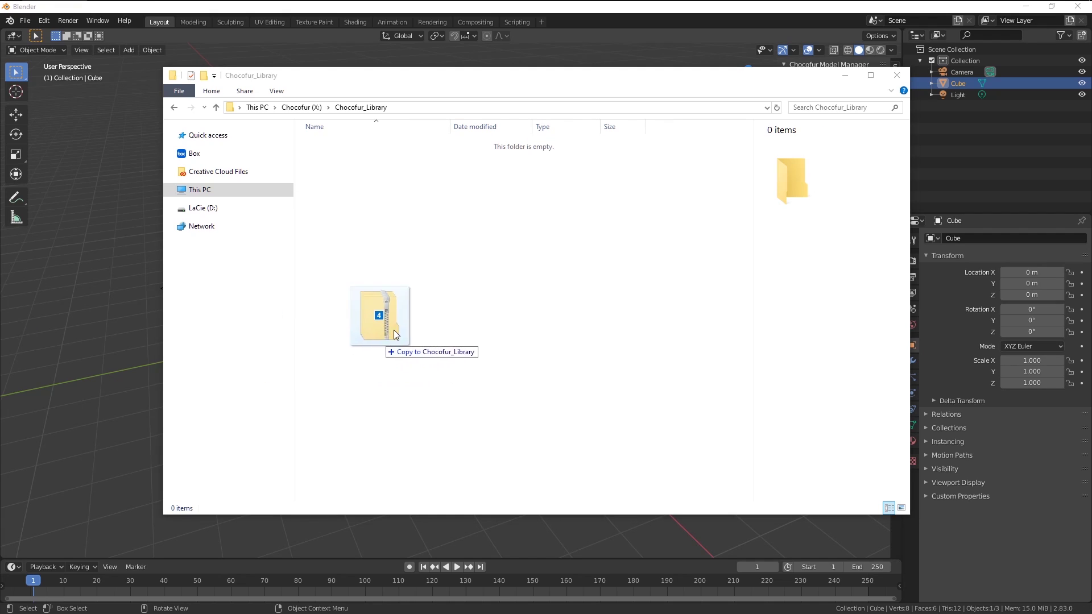
right_drag(410, 320, 445, 300)
click(501, 359)
click(471, 333)
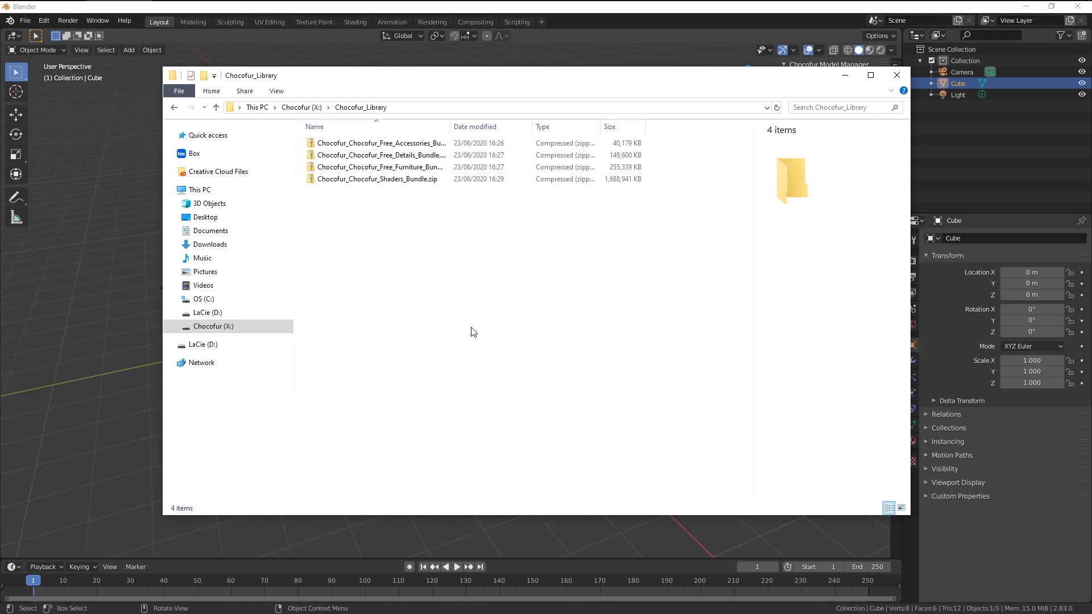
Extract all four bundle zips in place with 7-Zip, then go back up to the X: drive
drag(477, 294, 360, 161)
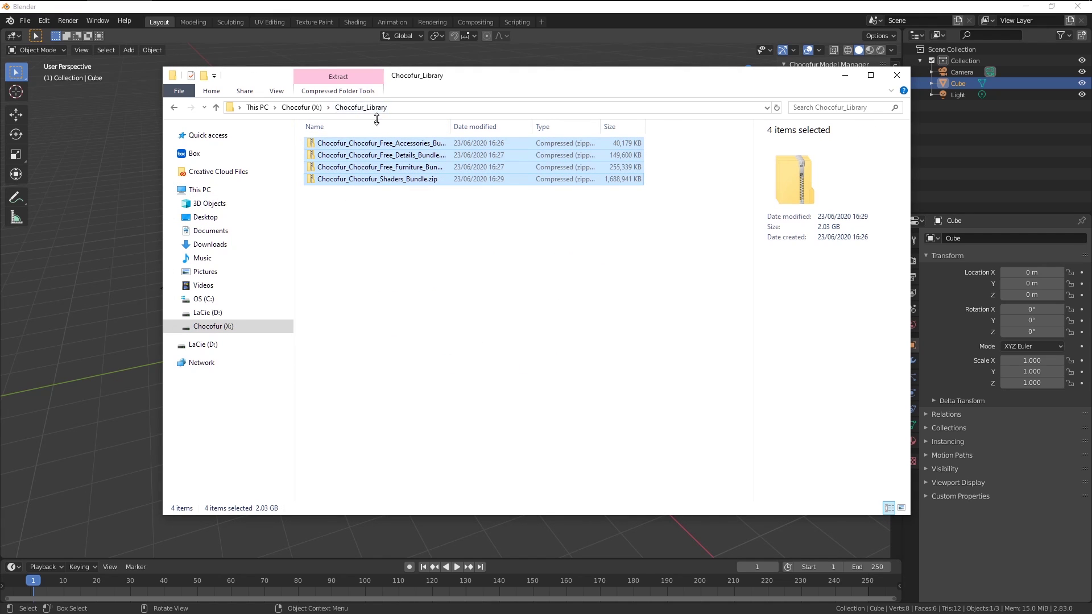
right_click(385, 154)
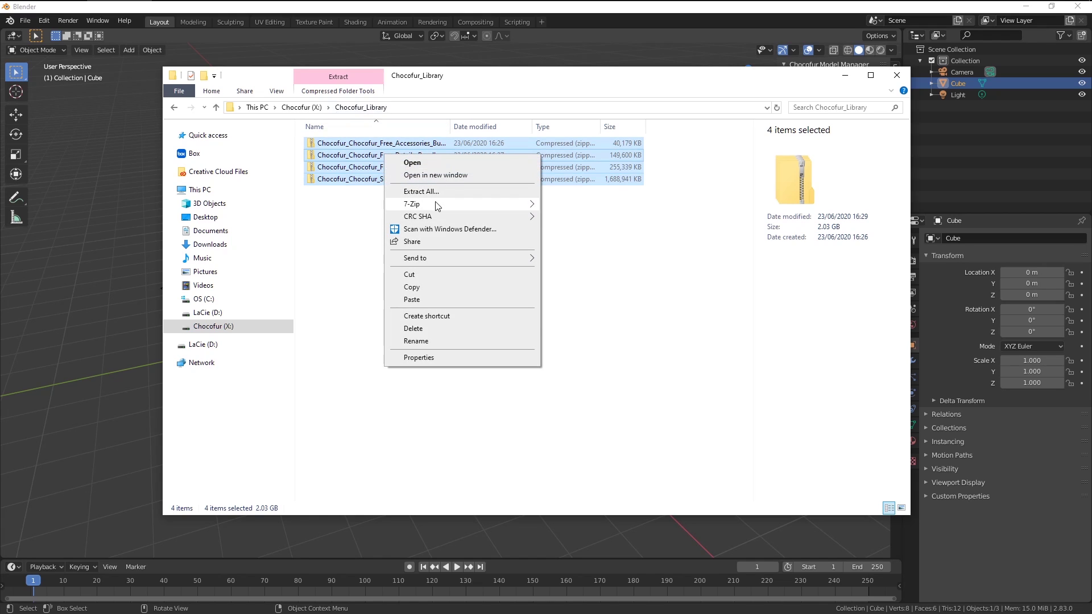
mouse_move(438, 204)
click(569, 217)
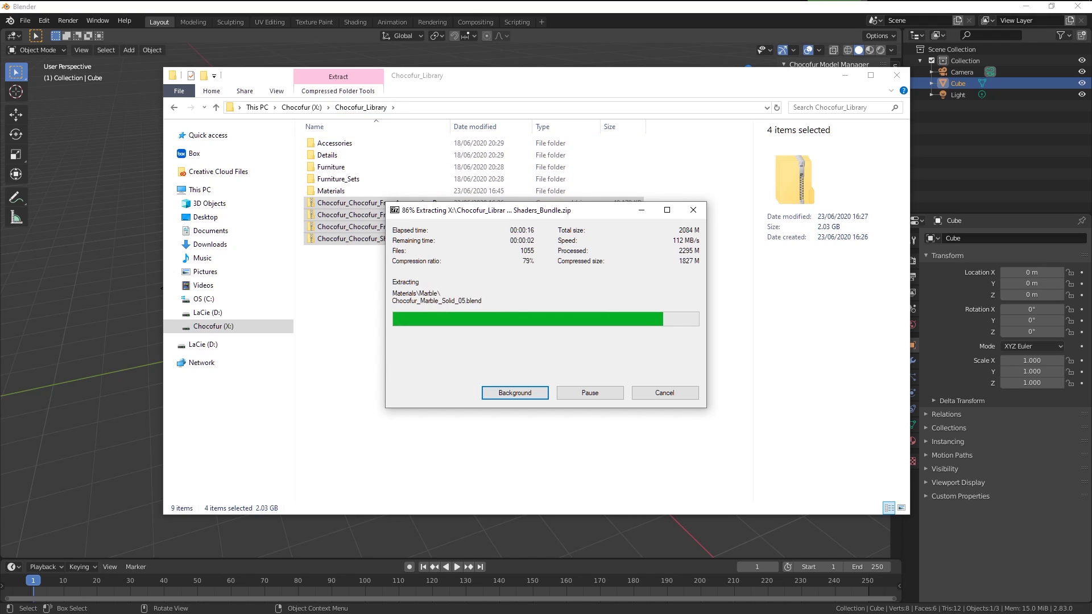
key(alt+Up)
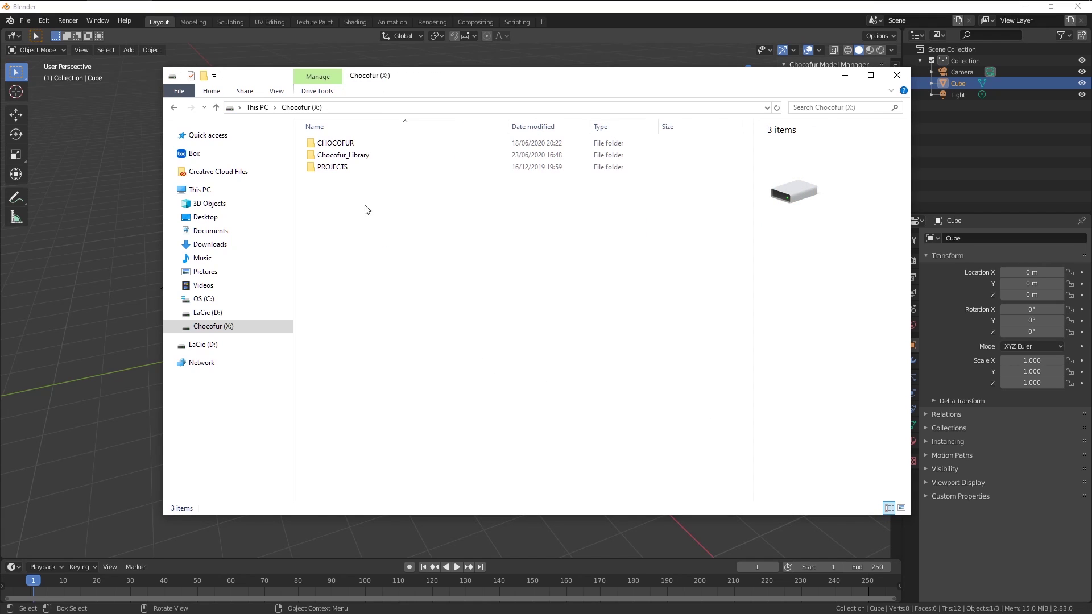
Navigate into Chocofur_Library > Furniture > Lounge
click(341, 157)
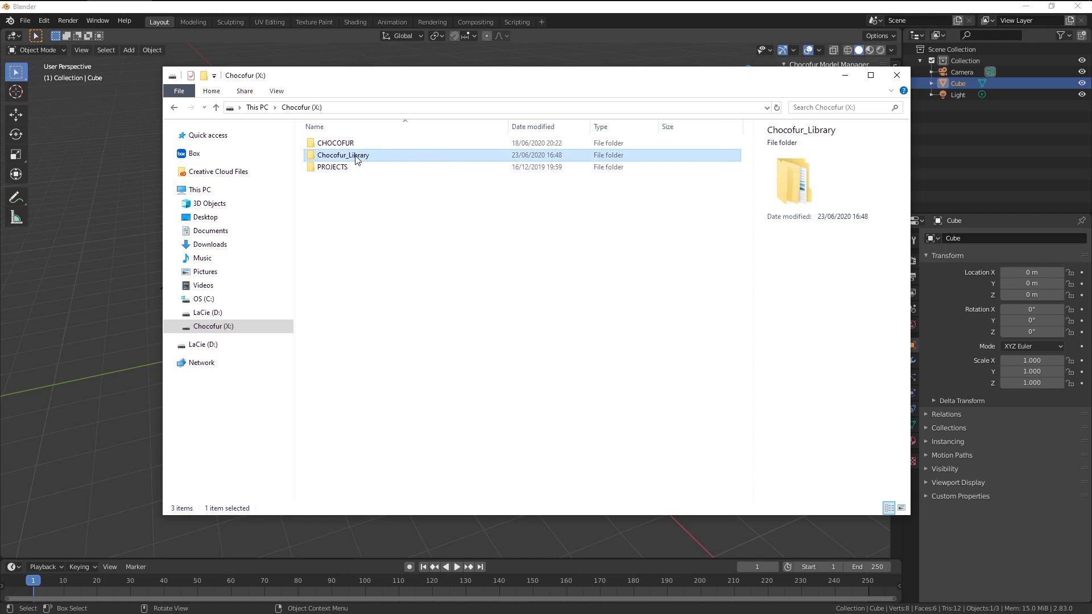
double_click(362, 159)
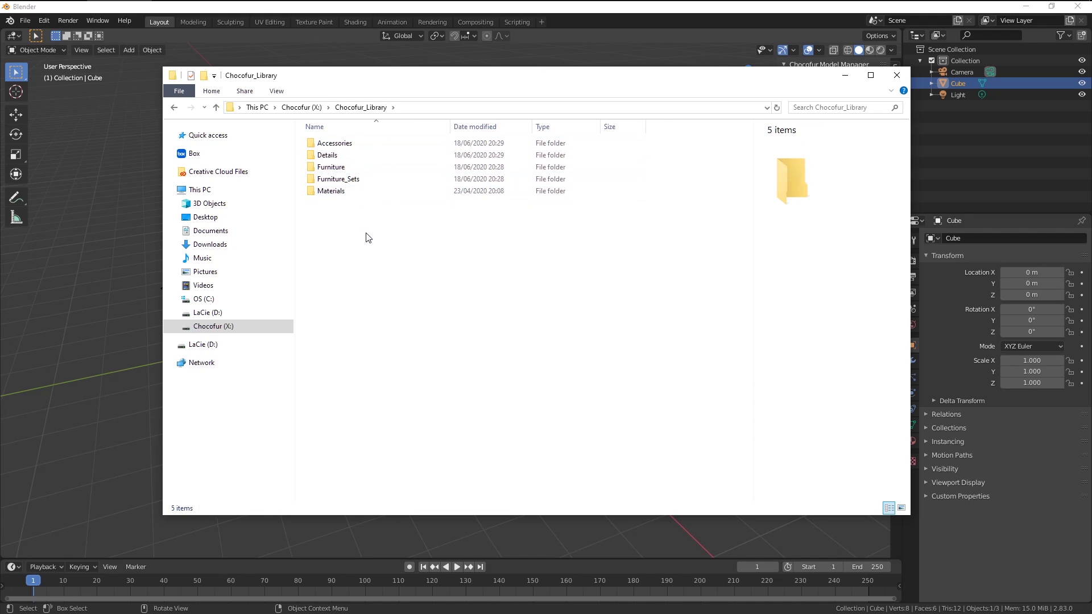
double_click(341, 167)
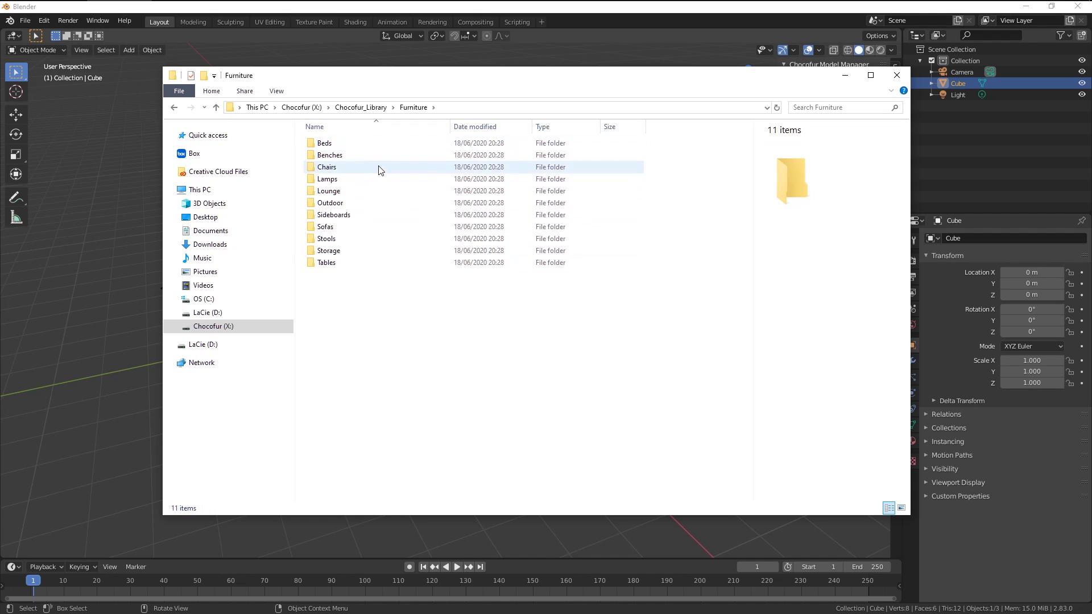
double_click(346, 193)
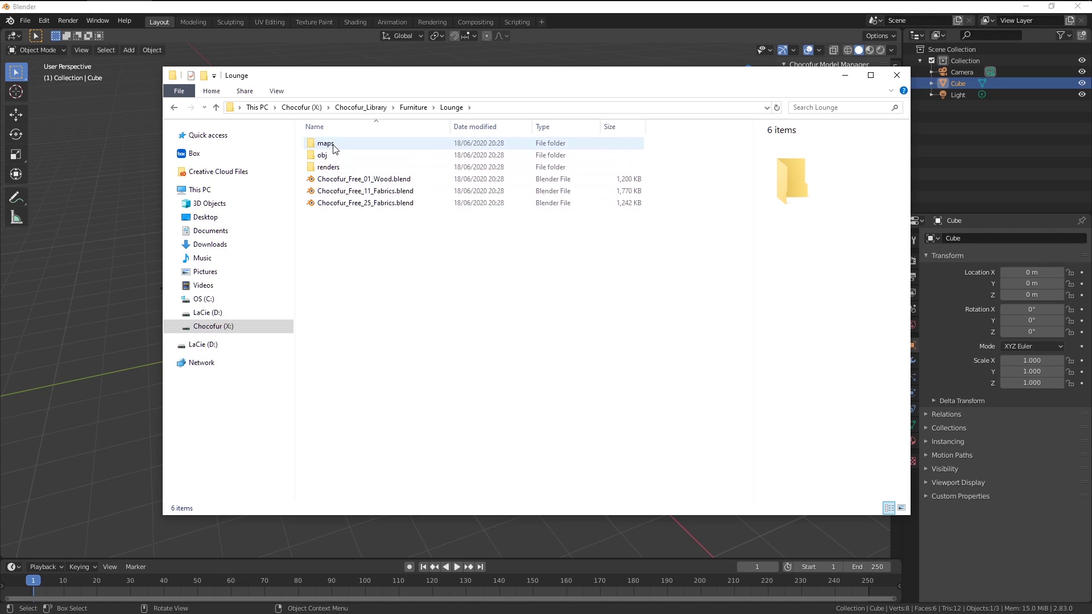
Inspect and delete the obj folder in Lounge, then go up to Furniture
click(334, 159)
double_click(334, 159)
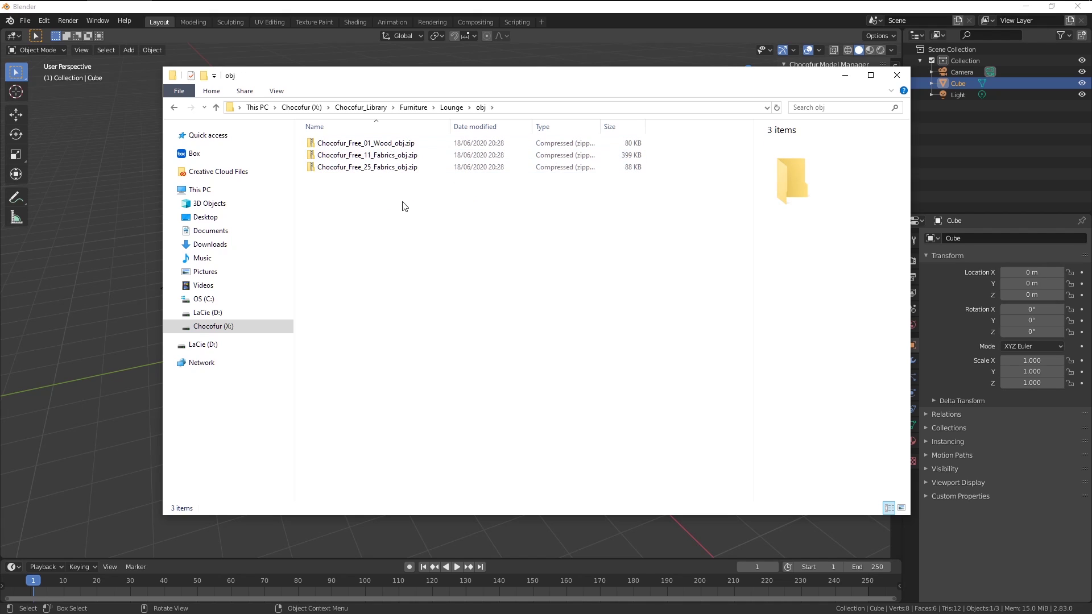
key(alt+Left)
click(415, 267)
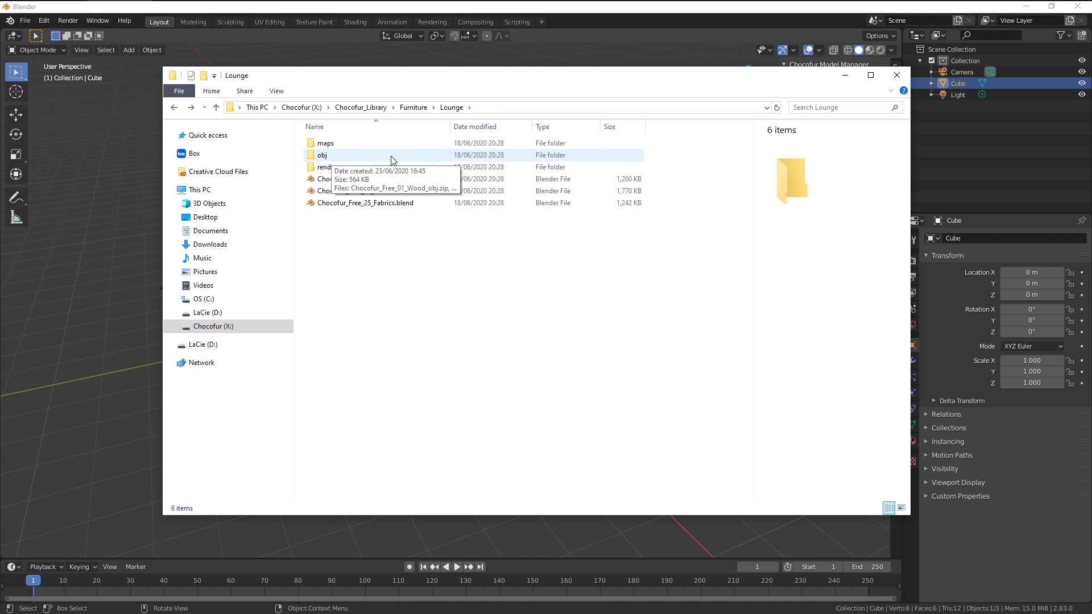
click(344, 154)
key(Delete)
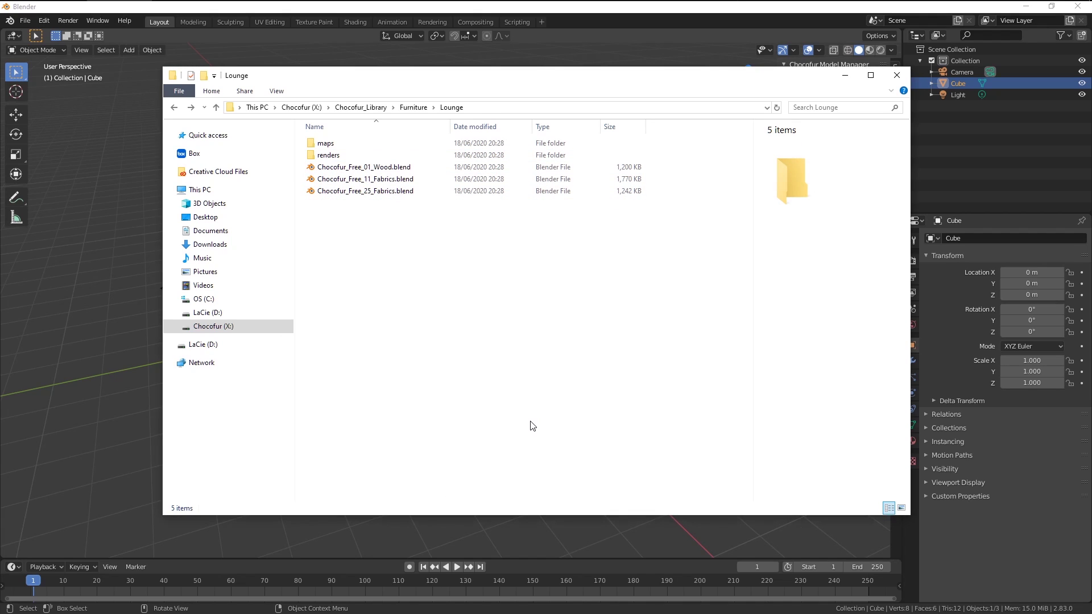
click(427, 109)
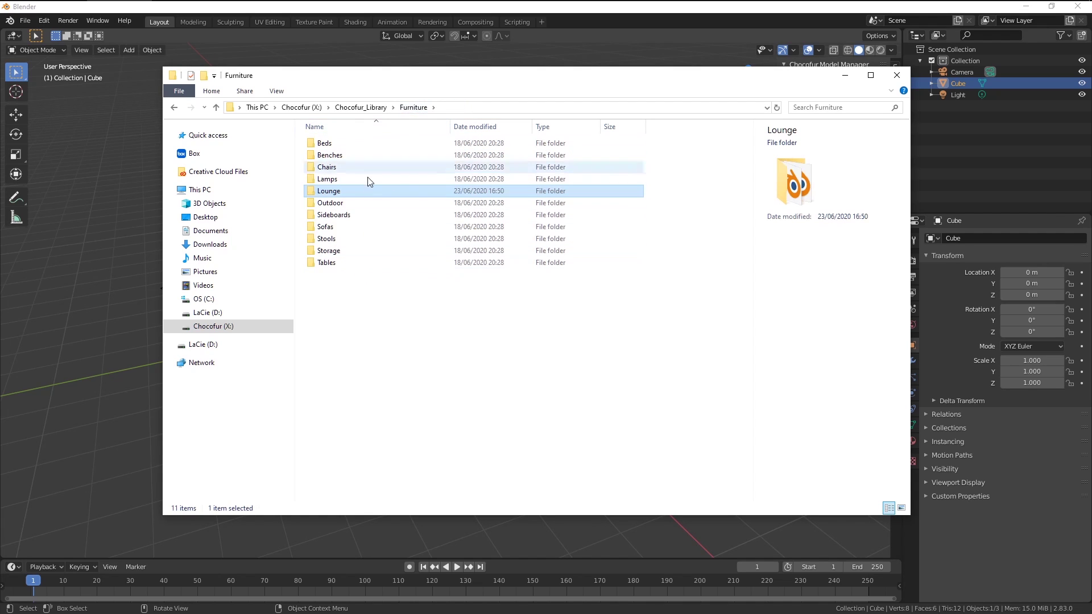
Return to Chocofur_Library, then view the Starter Pack page (150 assets, €118.00) with its image enlarged
click(379, 110)
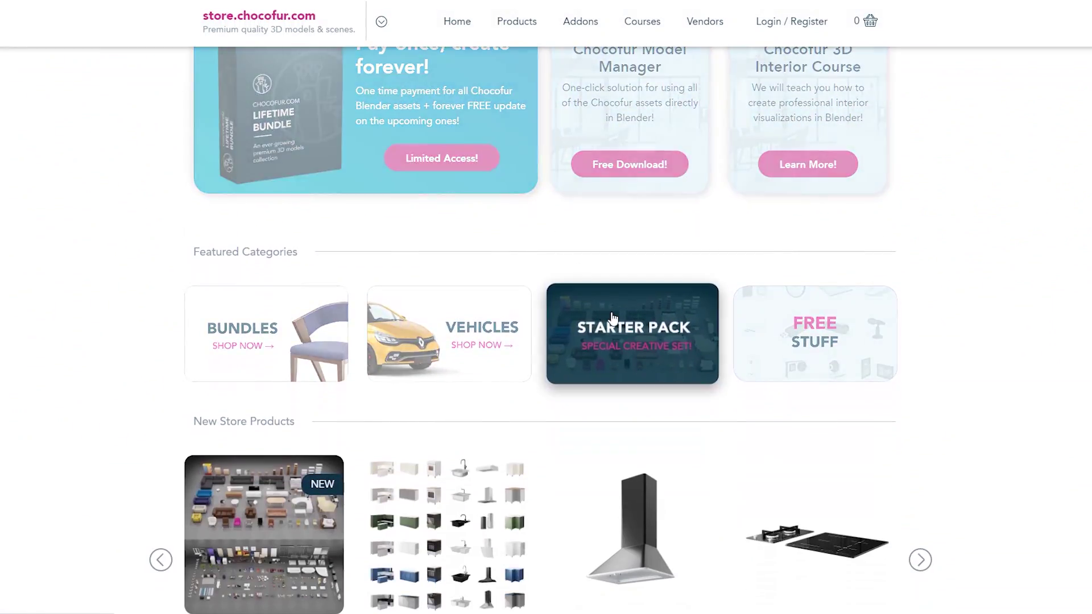
click(613, 318)
scroll(1016, 142, down, 2)
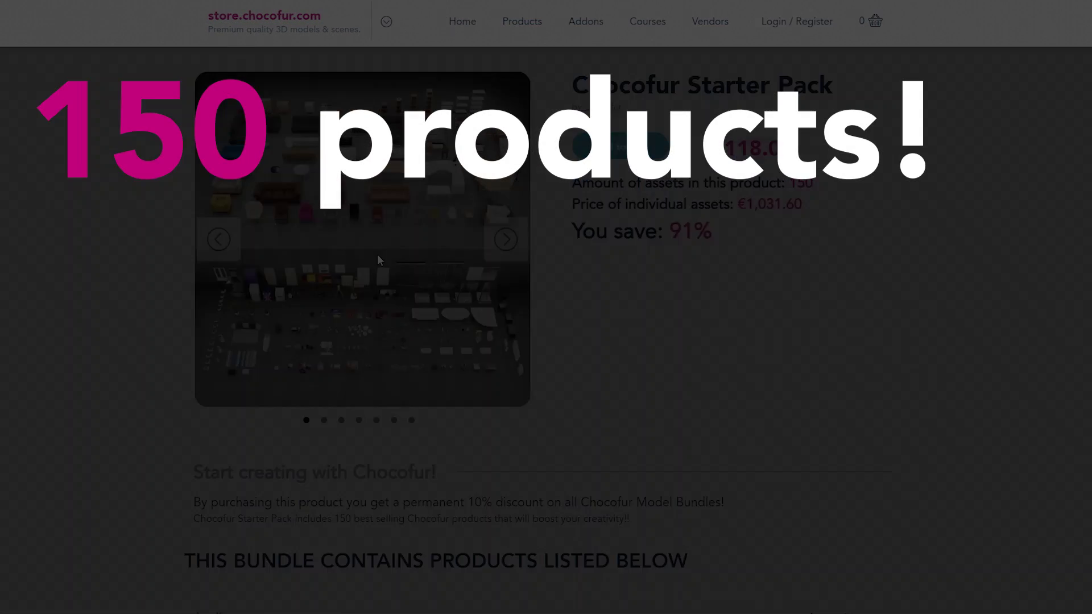
click(377, 254)
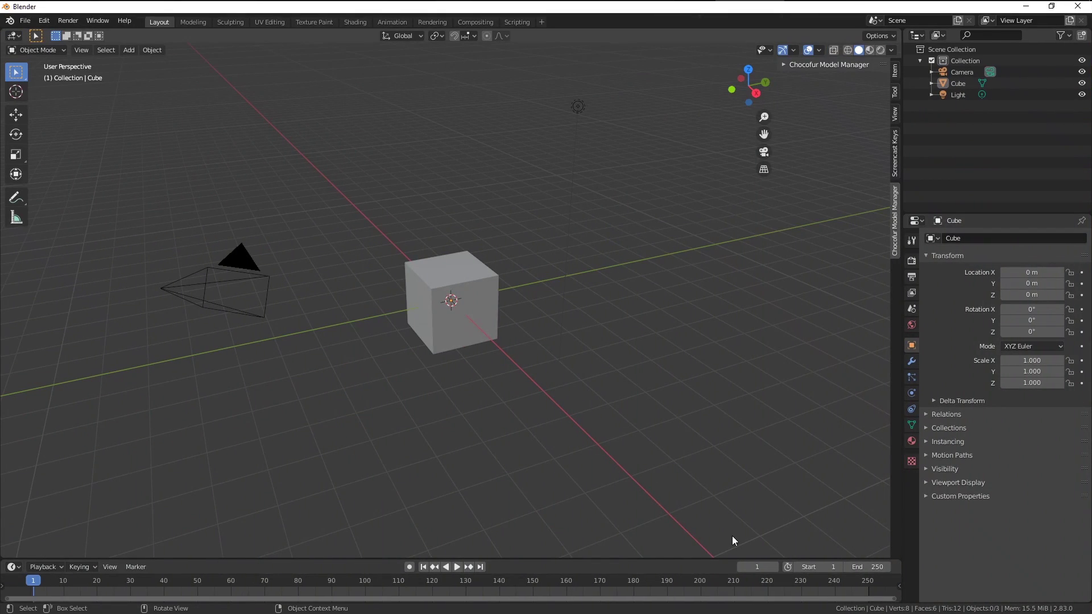
In Preferences, name the Chocofur Model Manager library 'Chocofur Model'
click(44, 21)
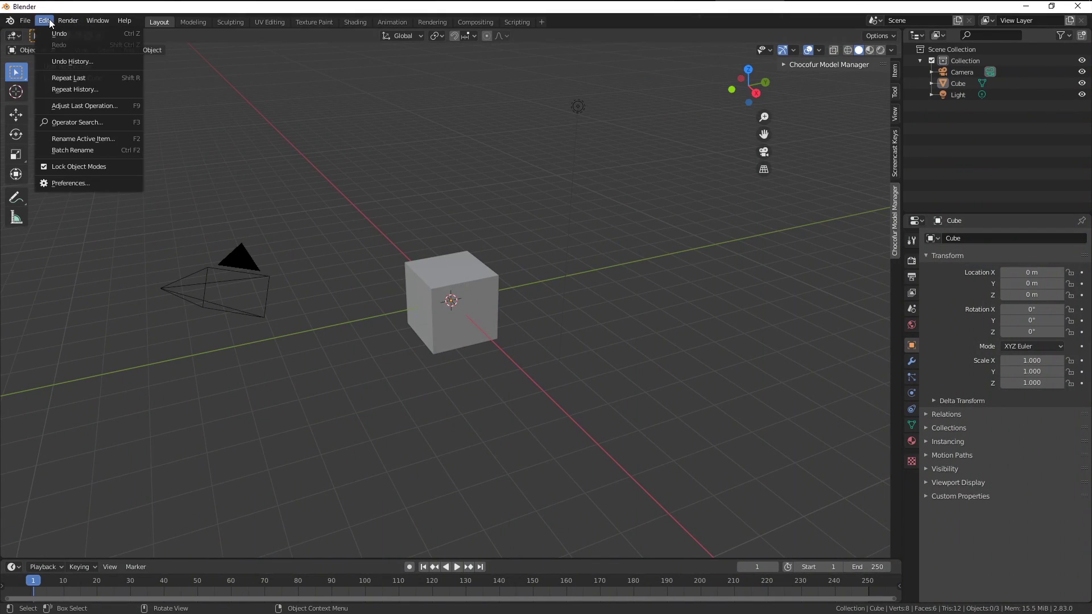
click(84, 184)
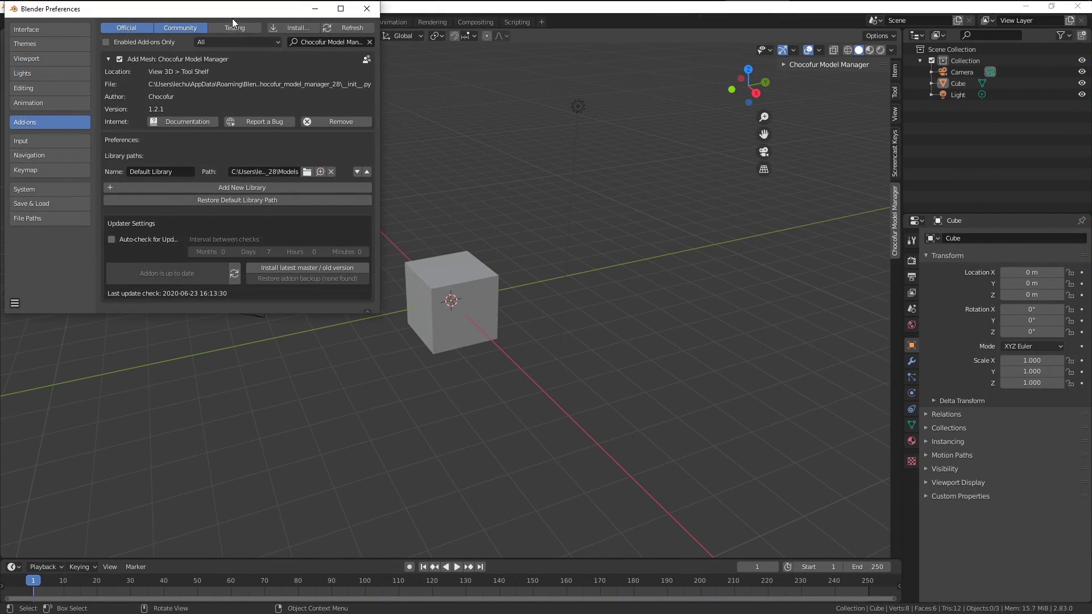
drag(232, 18, 343, 64)
drag(493, 368, 630, 393)
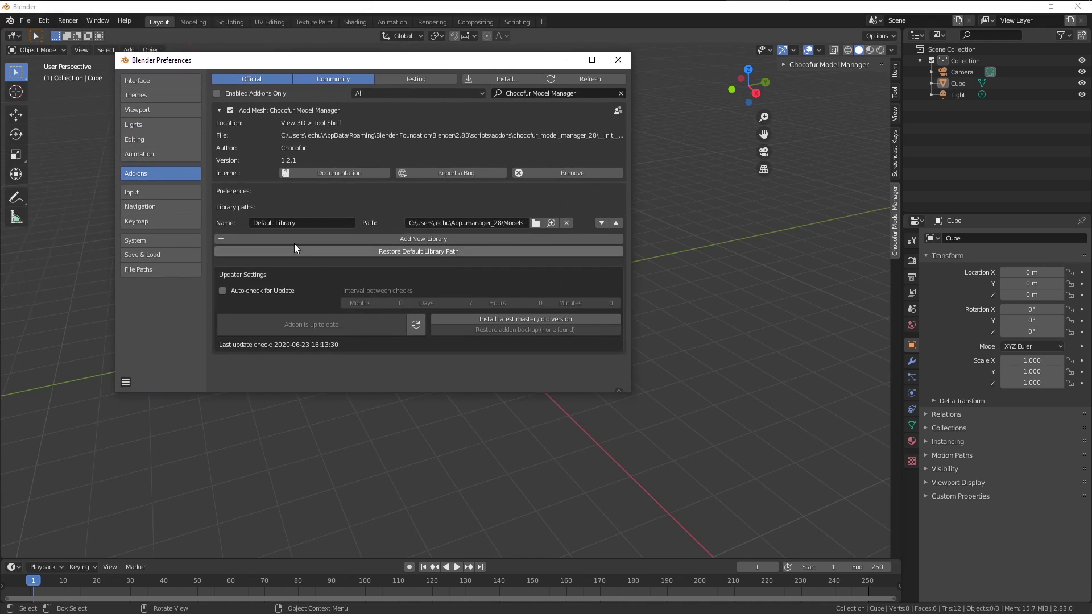
click(328, 223)
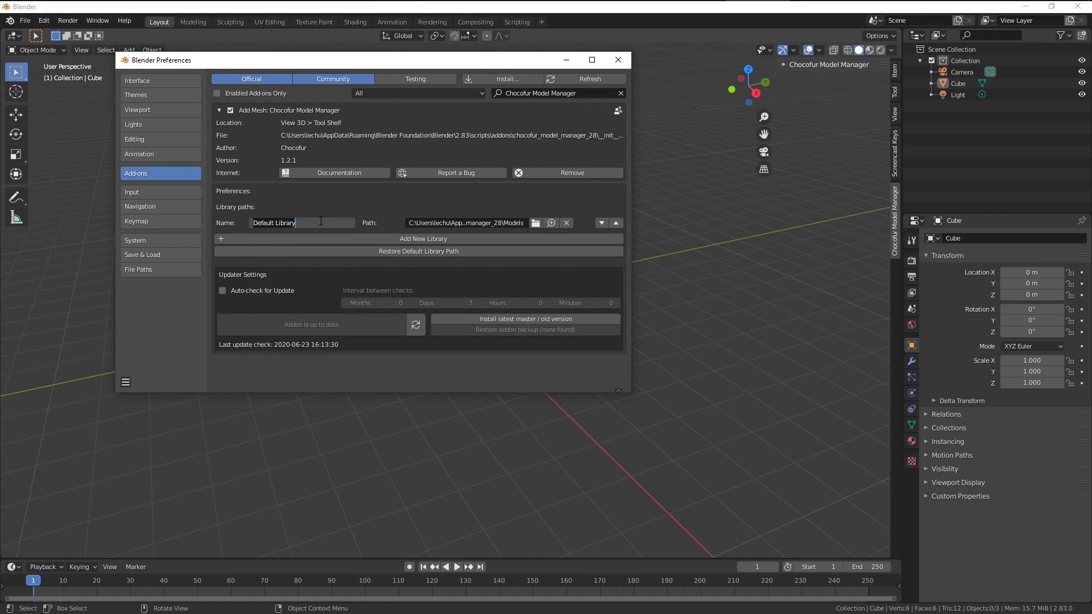
text(Chocofur Model)
key(Return)
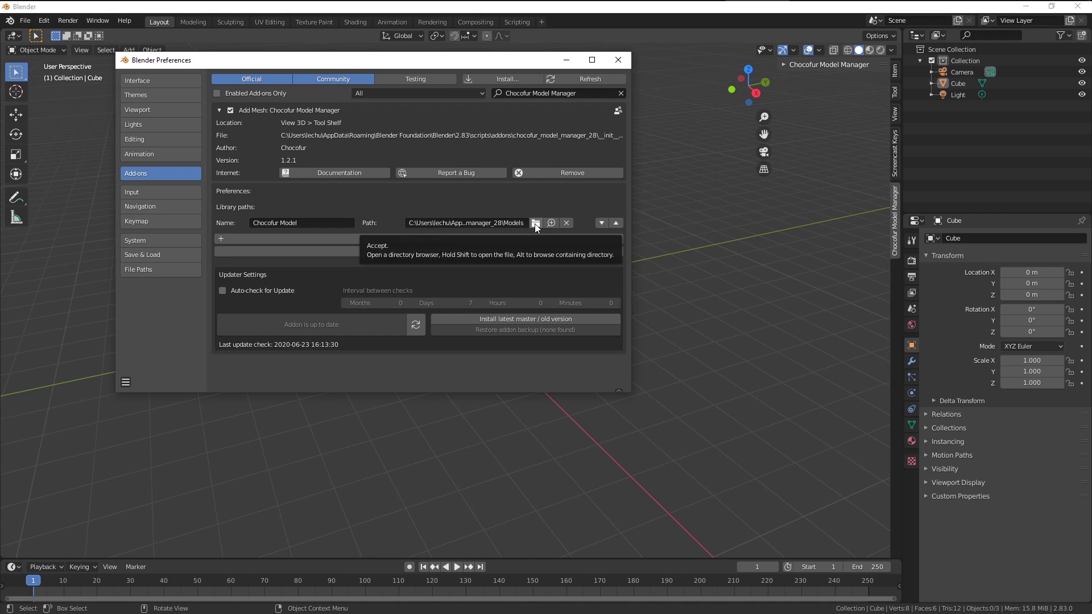
Set the library path to the X:\Chocofur_Library\ folder
click(536, 223)
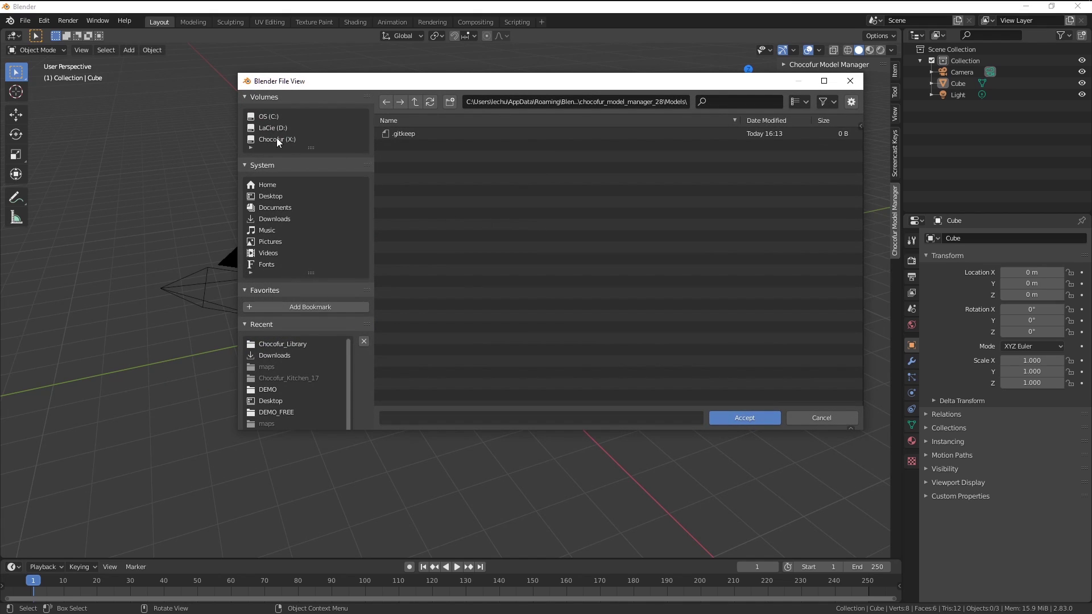
click(276, 138)
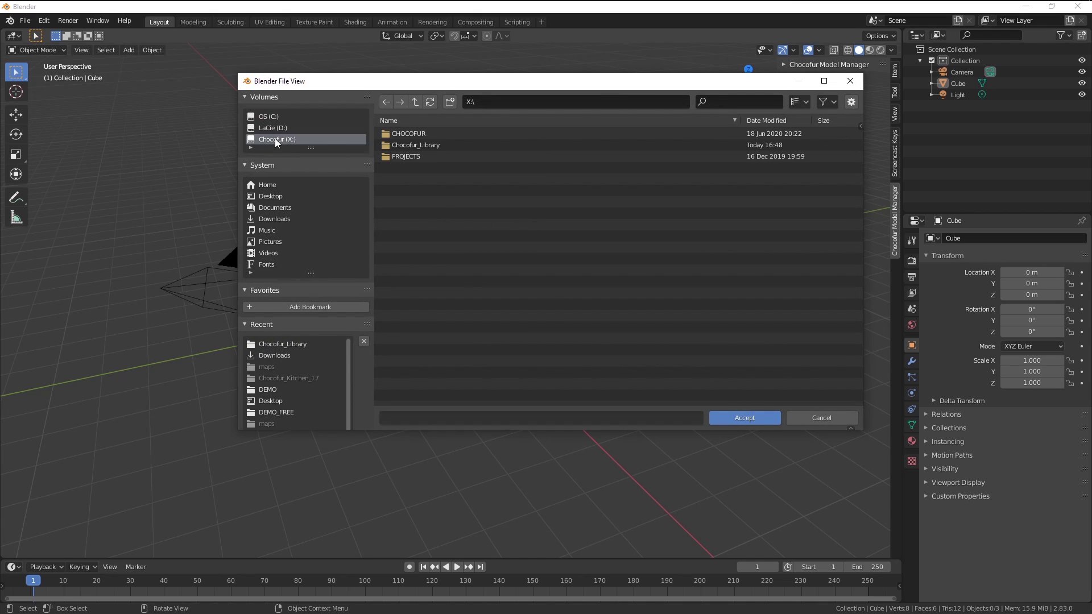
click(413, 145)
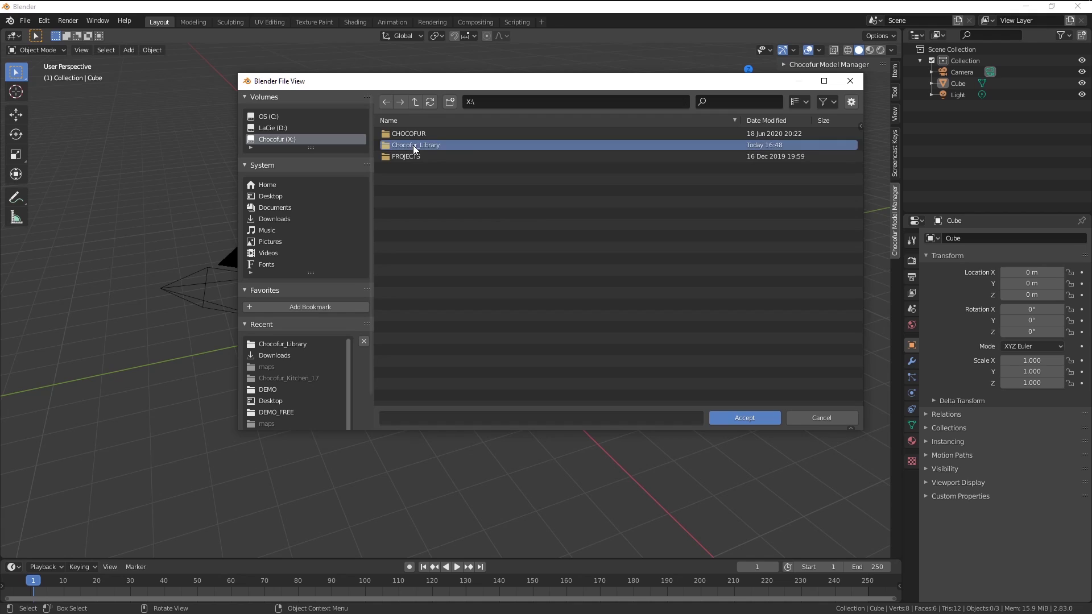
click(732, 415)
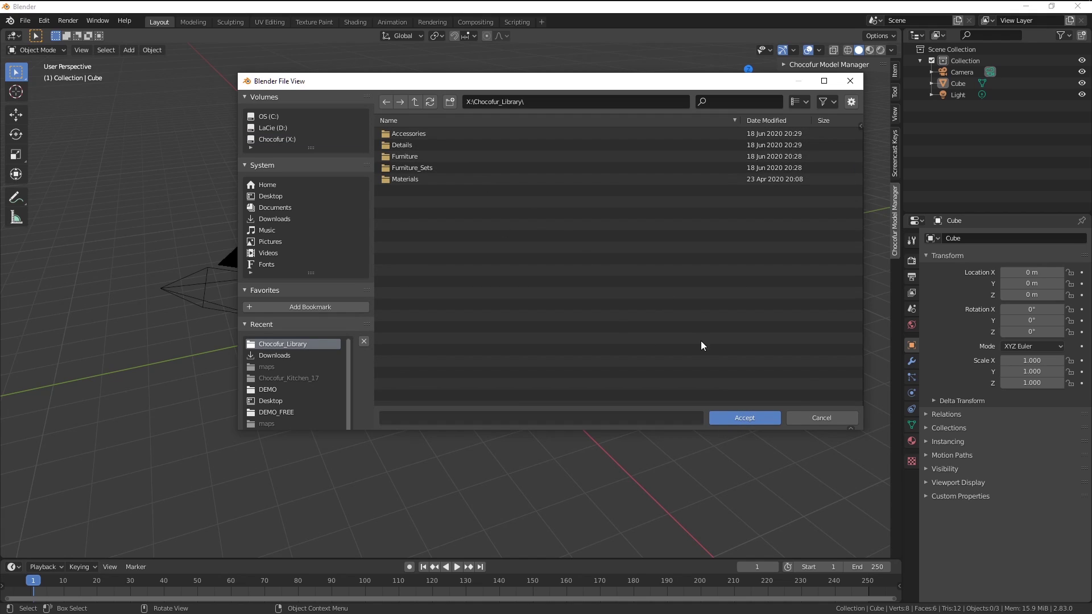
click(744, 418)
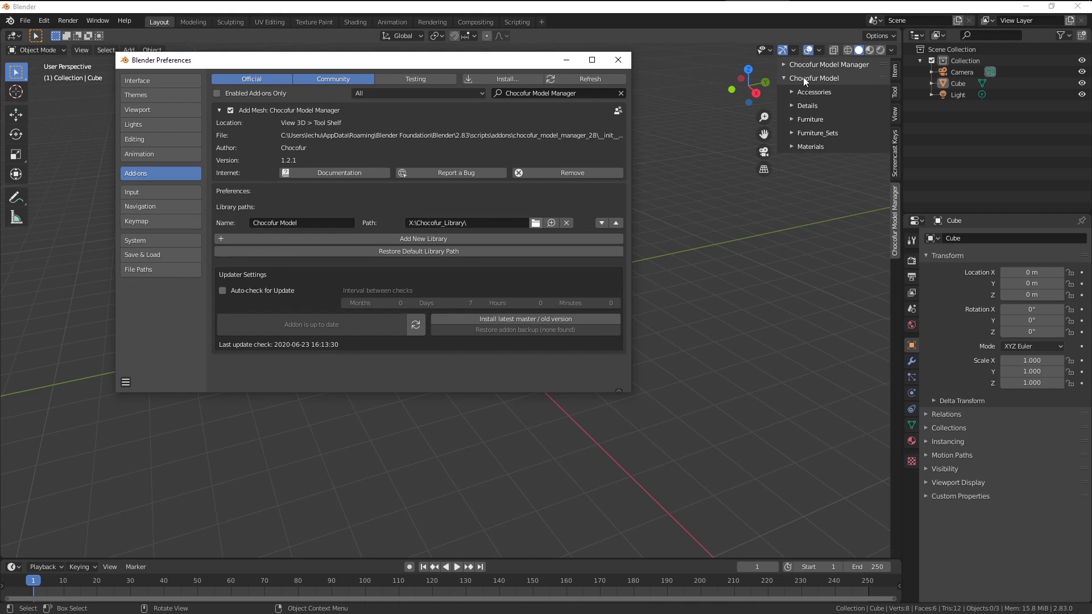
Rename the library to 'Chocofur Model 01'
click(309, 223)
click(322, 220)
key(Return)
Save the preferences and close the Preferences window
click(126, 382)
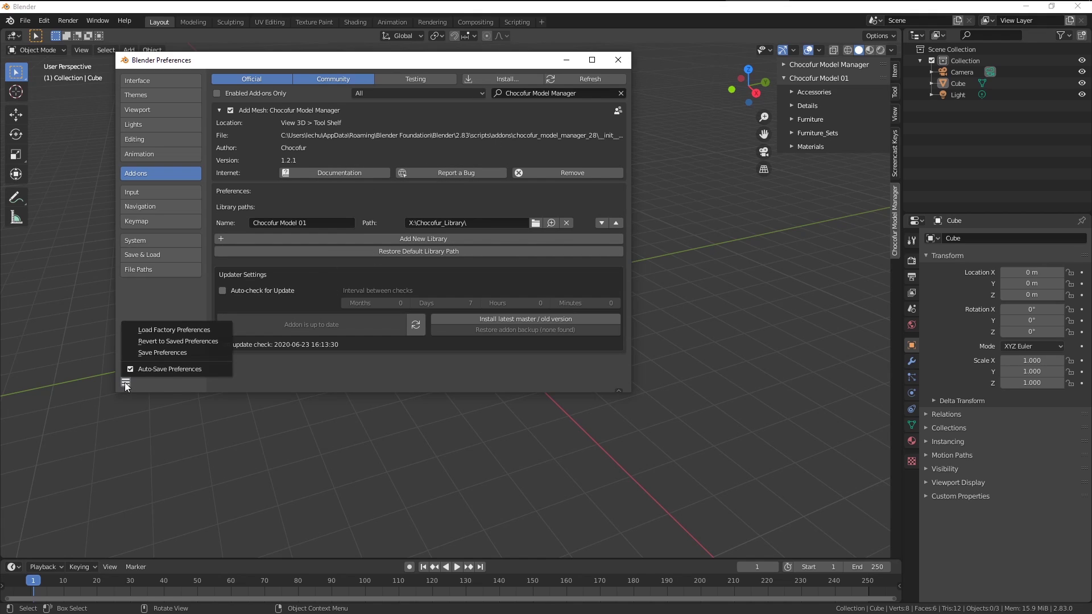
click(150, 352)
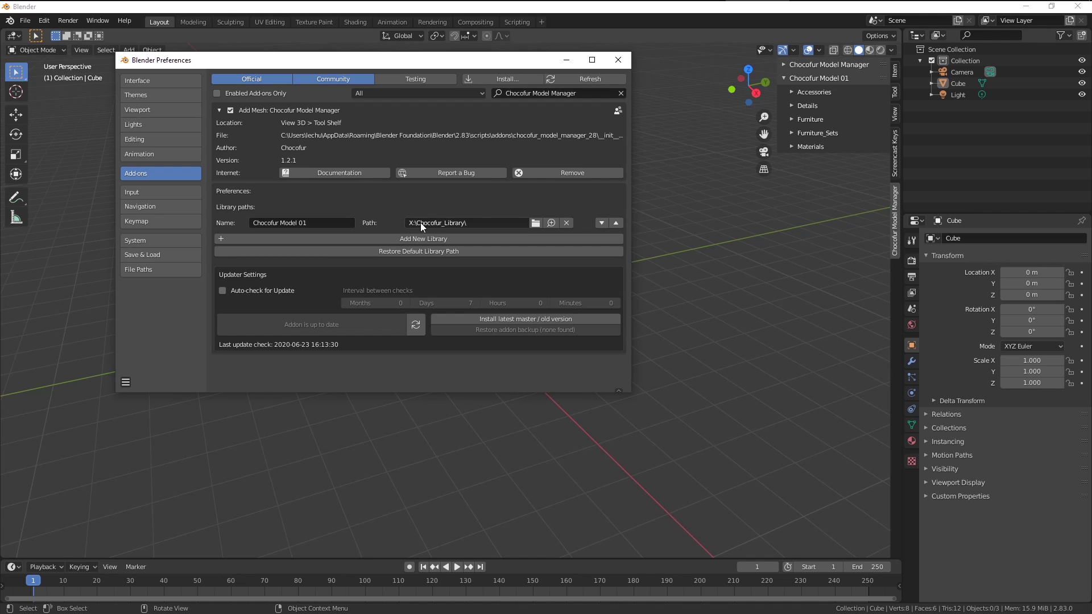
click(620, 61)
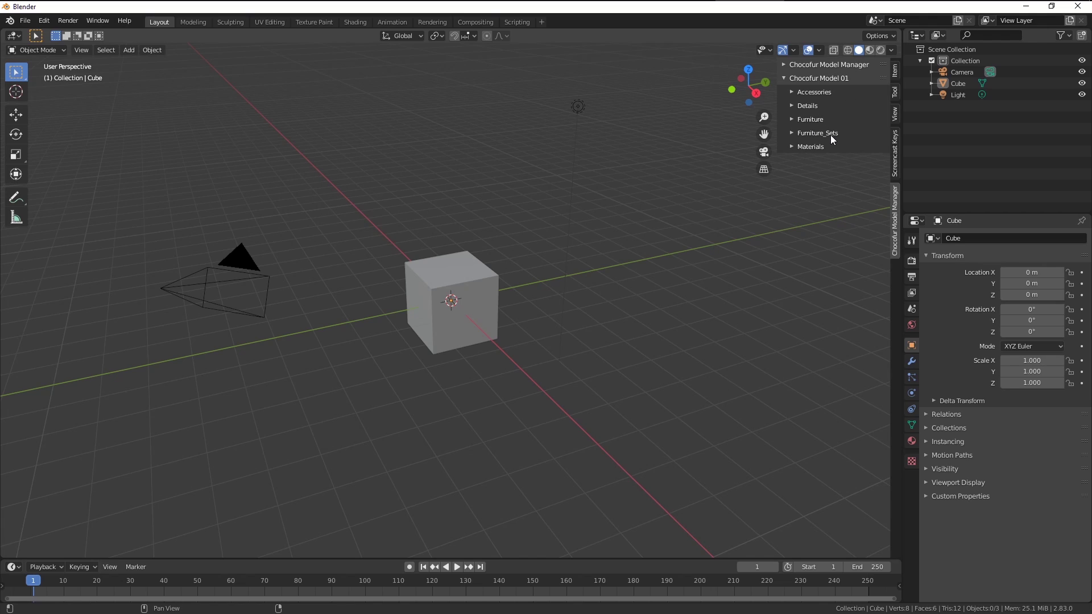
Delete the default cube and camera from the scene
click(477, 280)
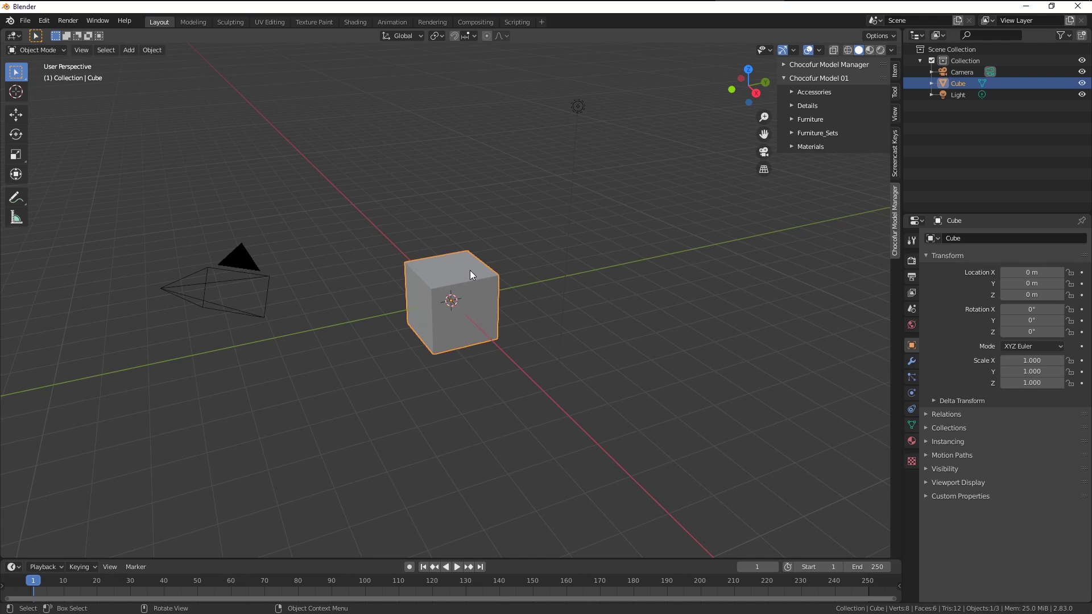
shift+click(244, 255)
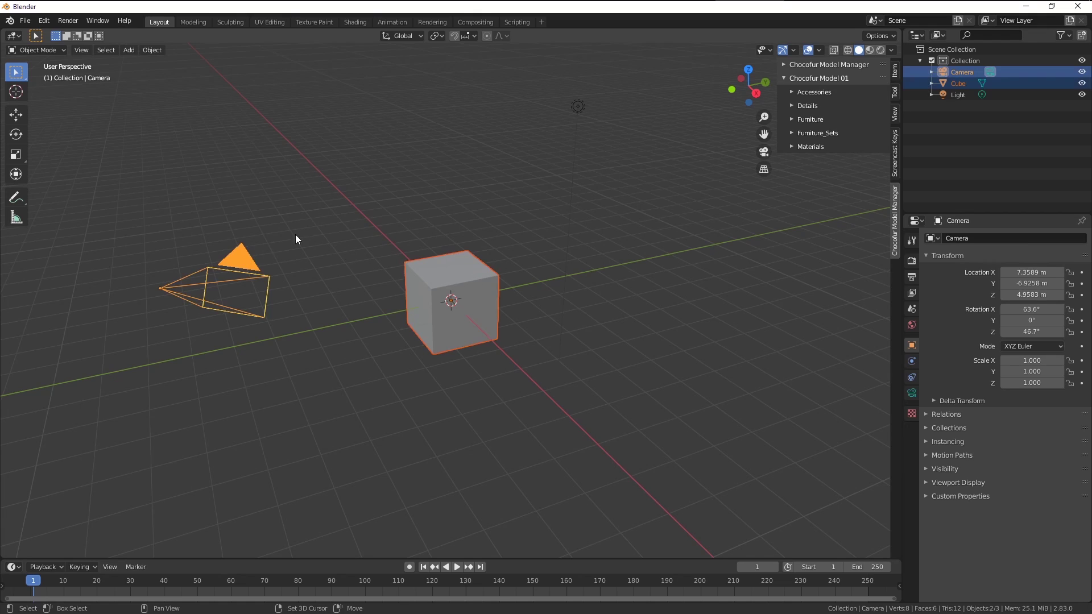
key(x)
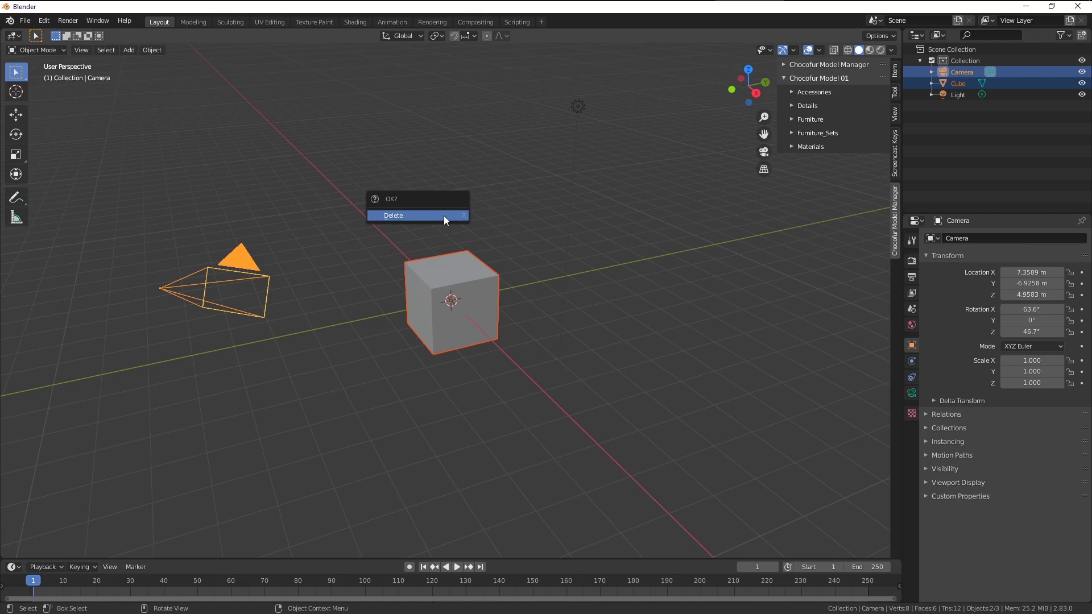
click(407, 217)
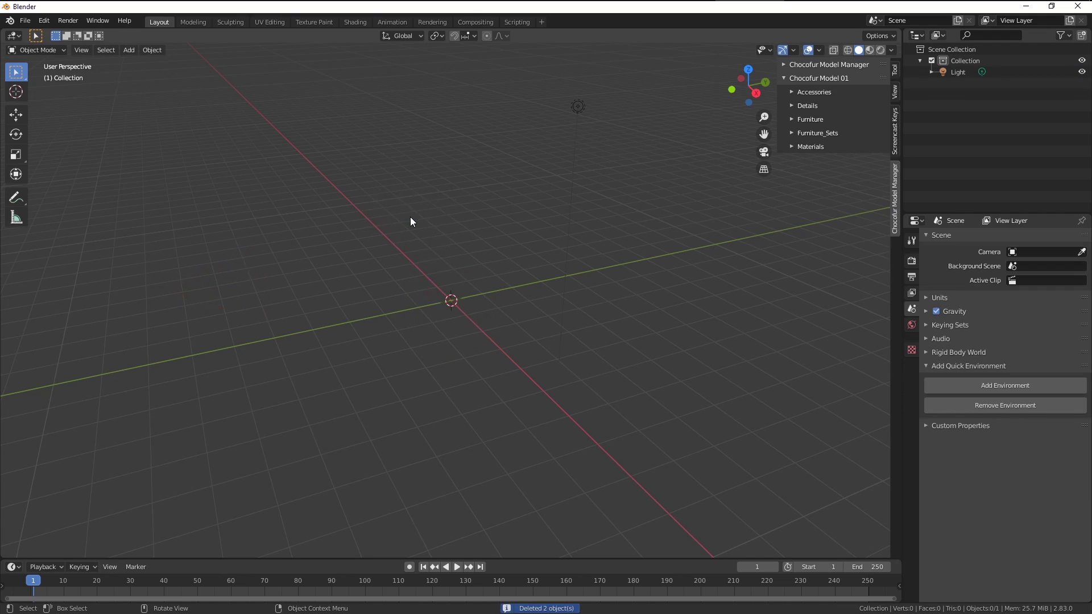
Set the Furniture category to Chairs and choose the red Chocofur_Free_19_Plastic chair
click(791, 120)
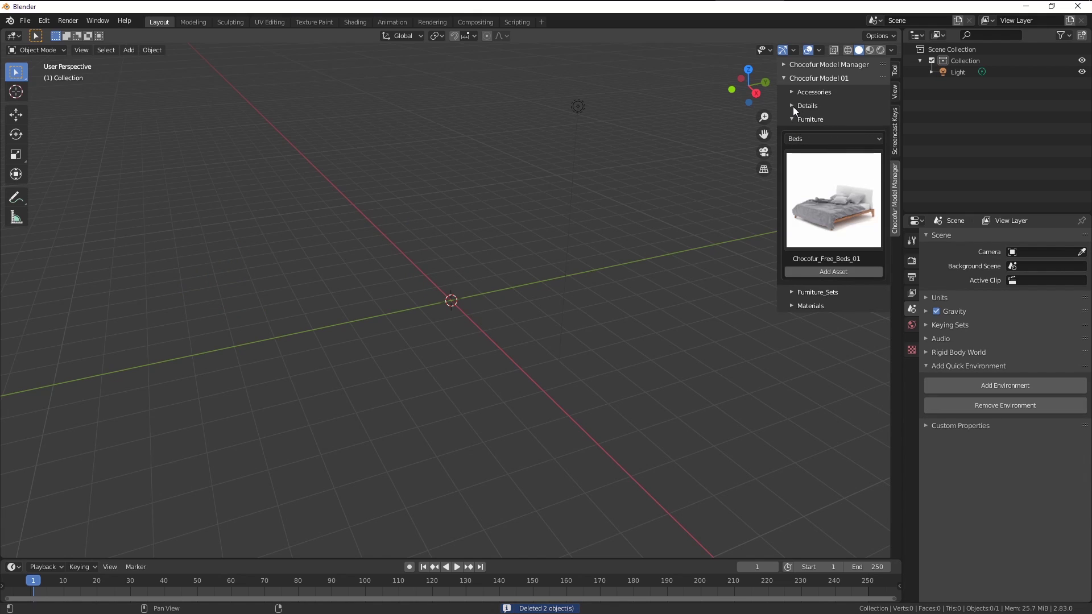
click(792, 107)
click(794, 93)
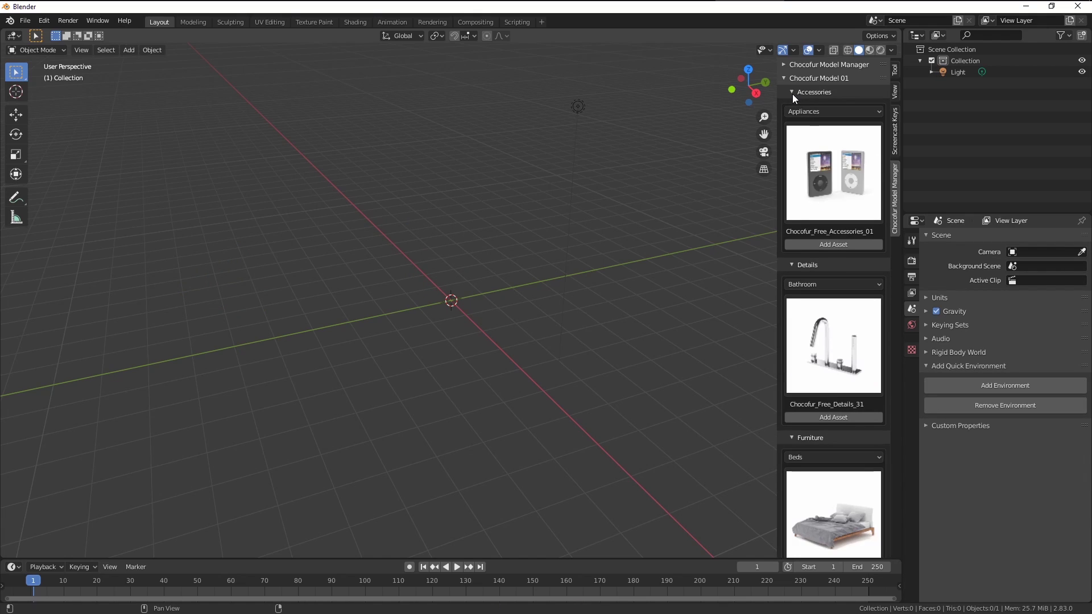
click(793, 93)
click(793, 105)
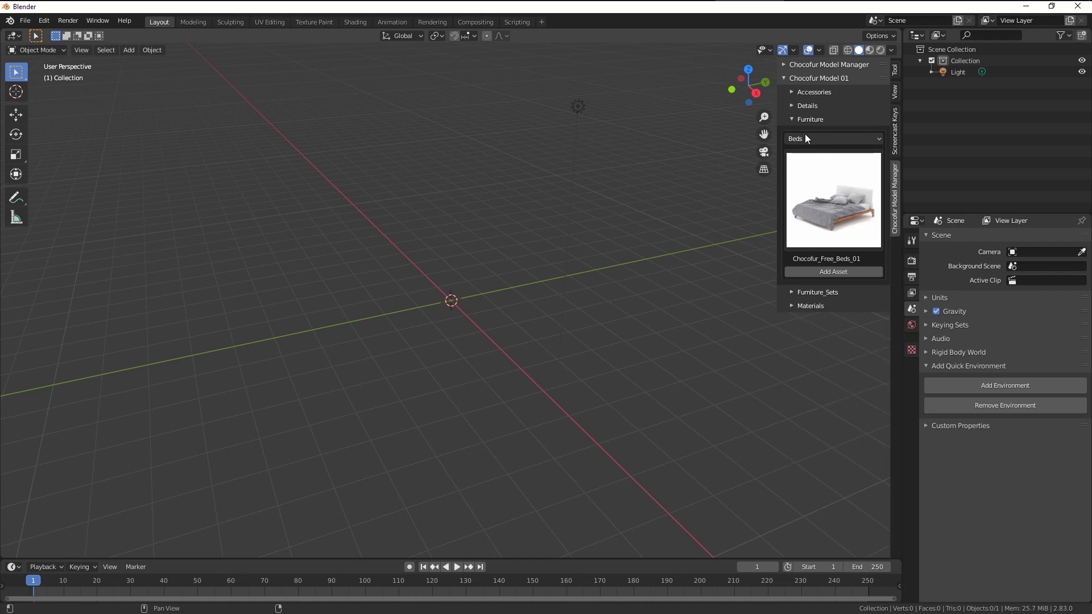
click(824, 138)
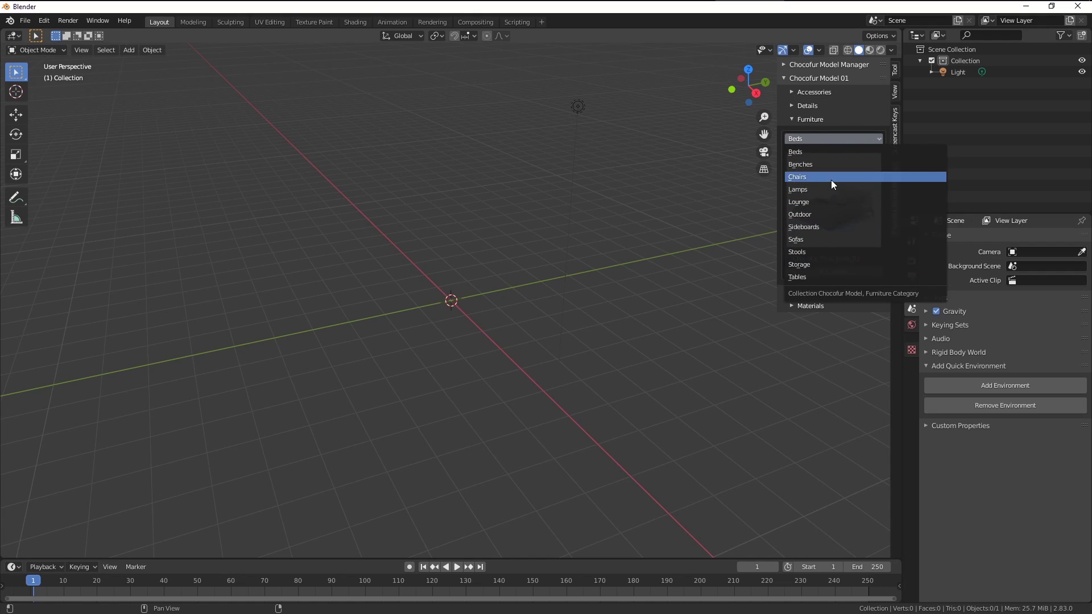
click(800, 178)
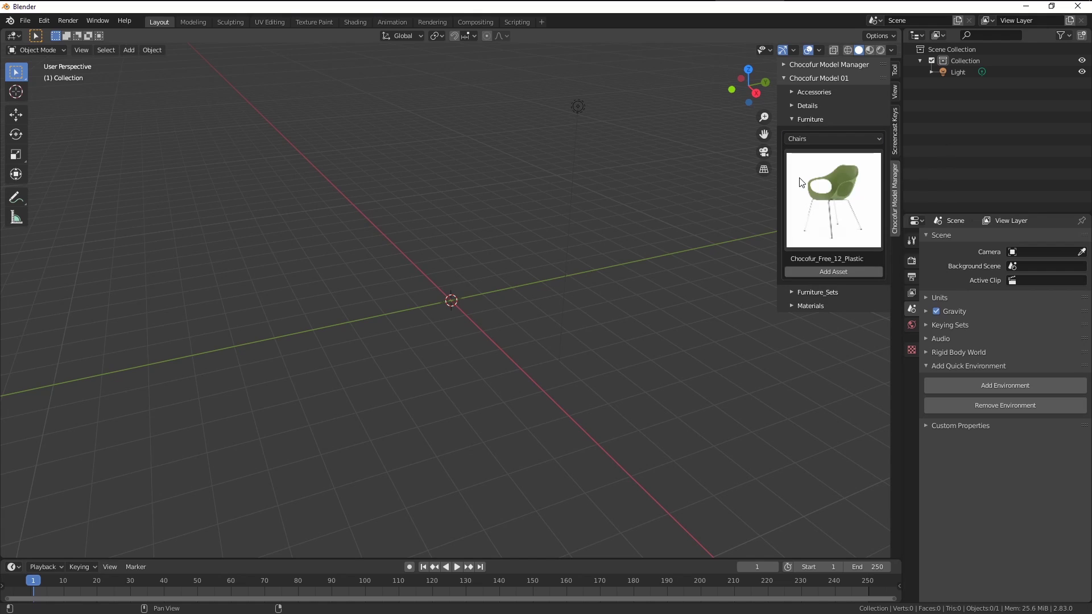
click(829, 195)
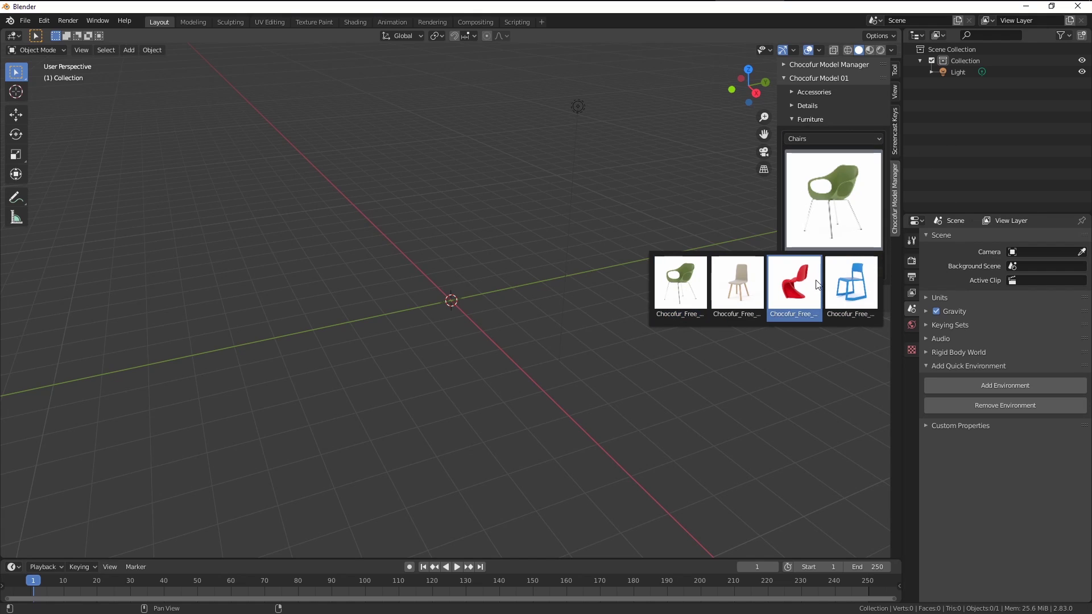
click(789, 286)
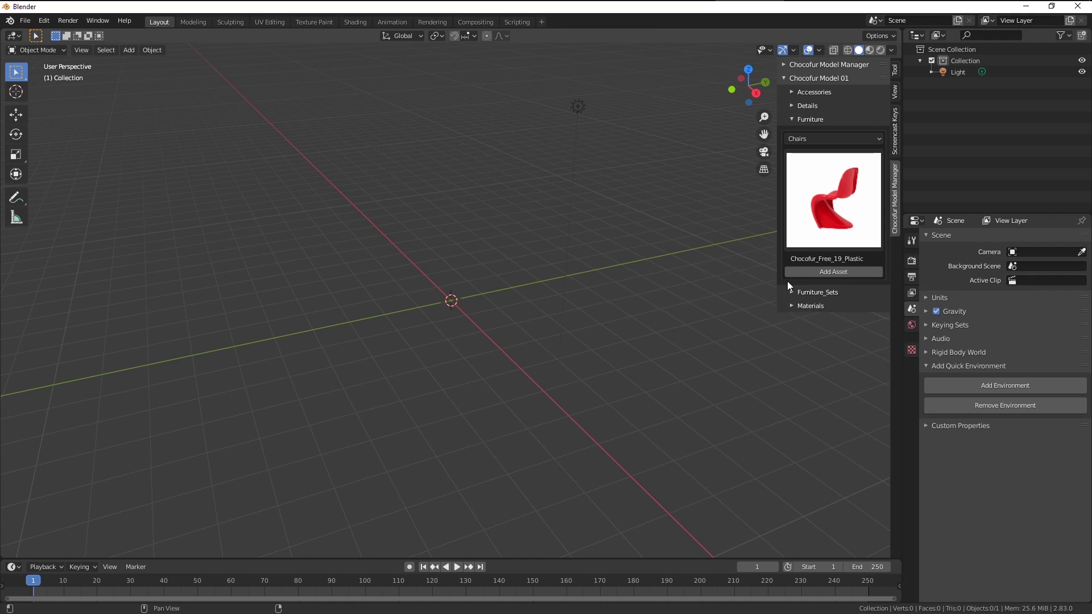
Add the red plastic chair and slide it to the right along X
middle_drag(514, 275, 526, 282)
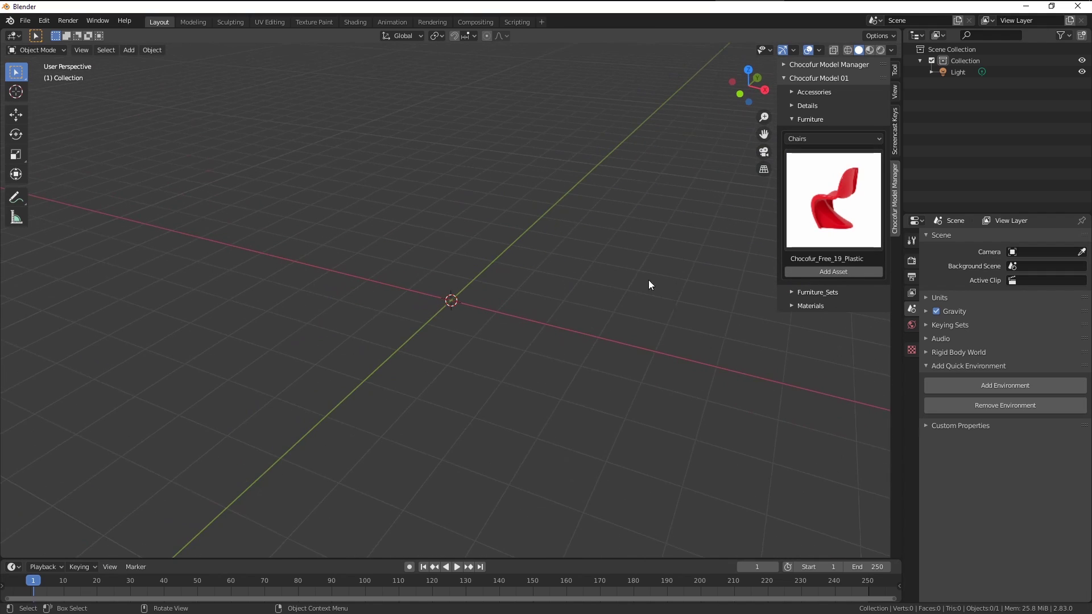
click(831, 272)
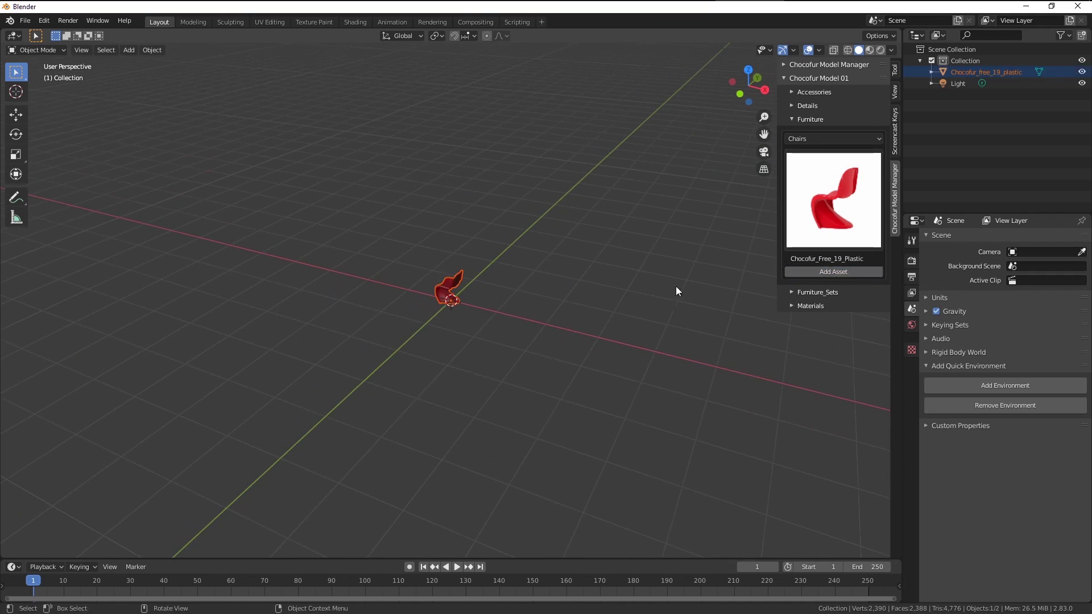
middle_drag(449, 287, 500, 335)
click(16, 114)
drag(517, 344, 663, 339)
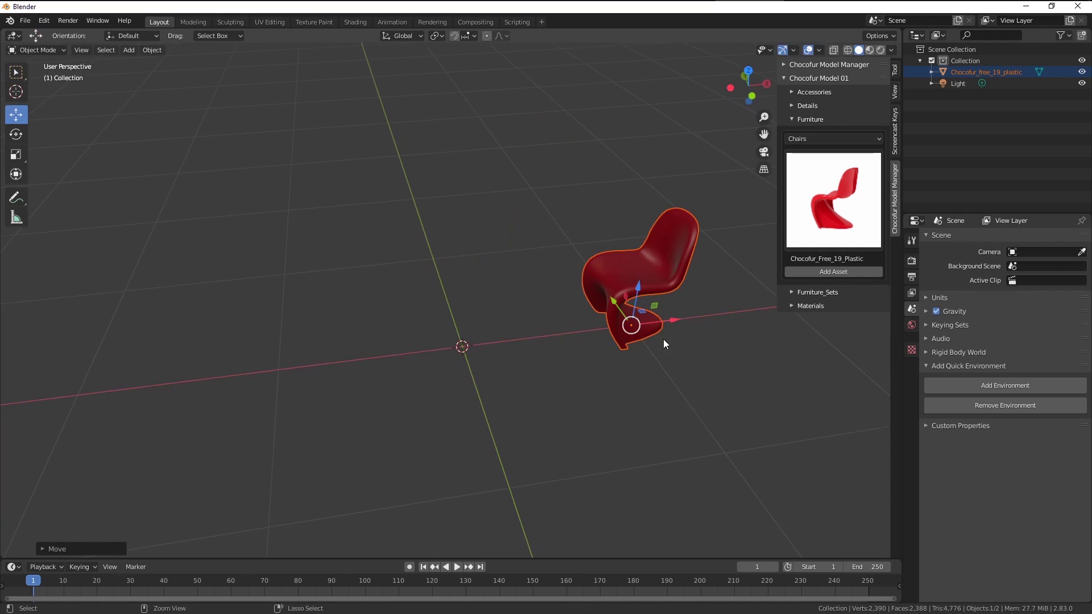
Add the monstera plant from Details > Flowers and scale it down
click(798, 118)
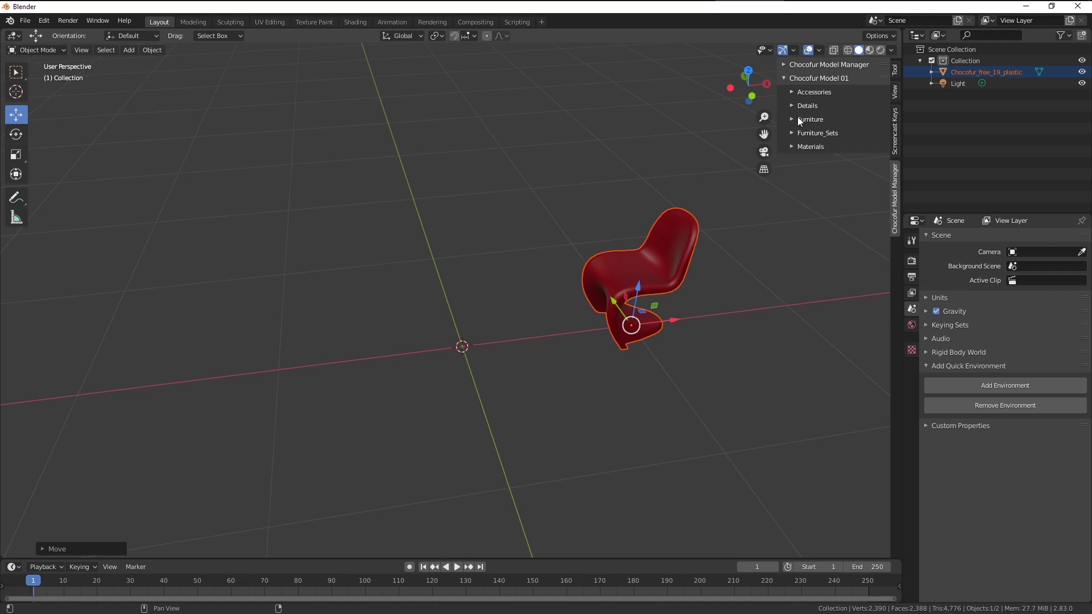
click(804, 105)
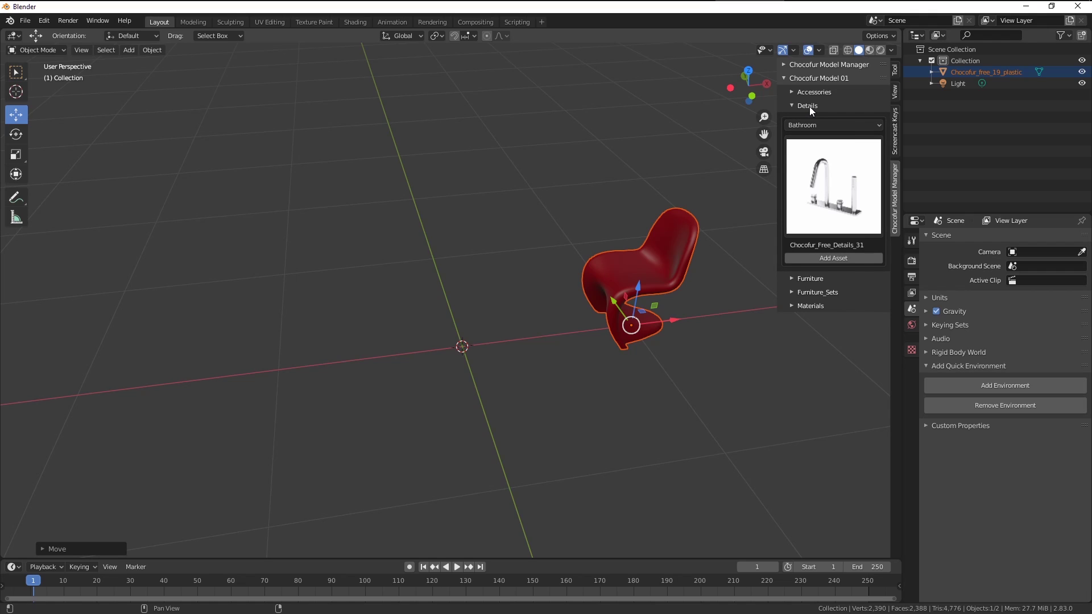
click(815, 126)
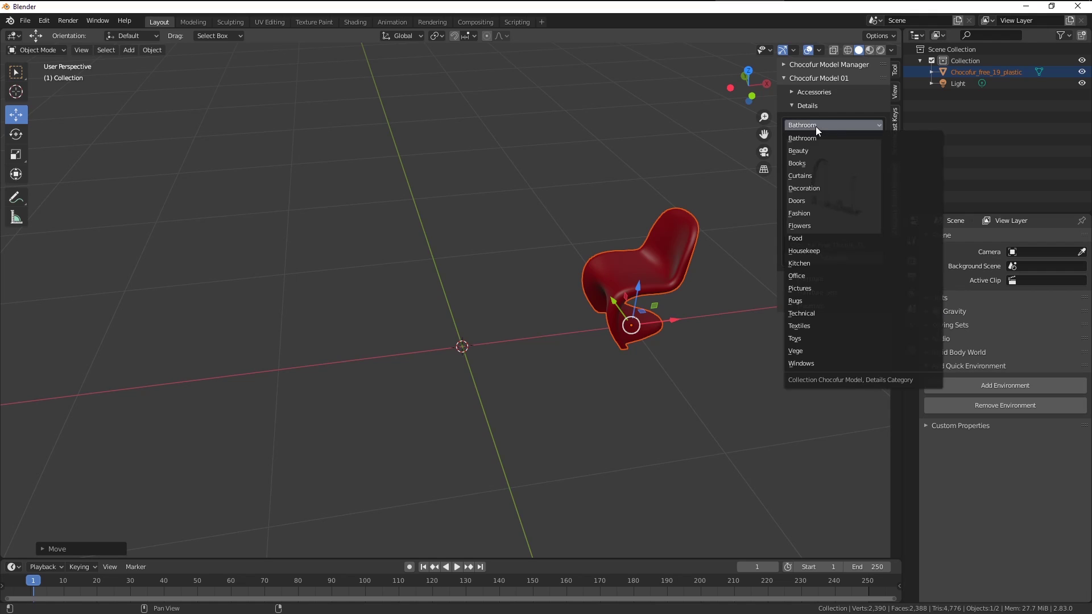
click(811, 226)
click(848, 193)
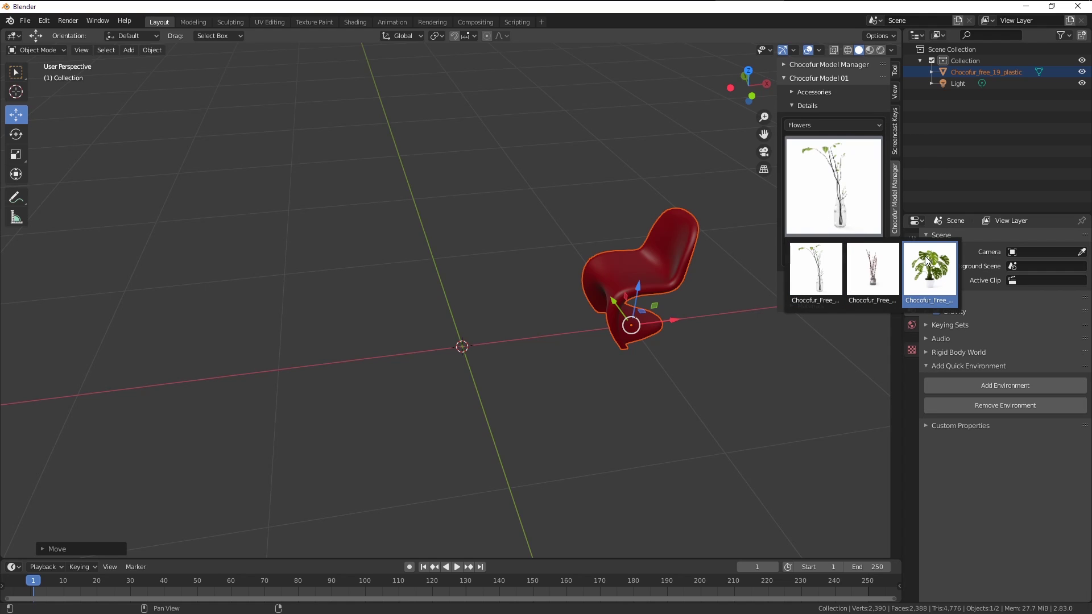
click(928, 263)
click(835, 257)
key(s)
click(591, 257)
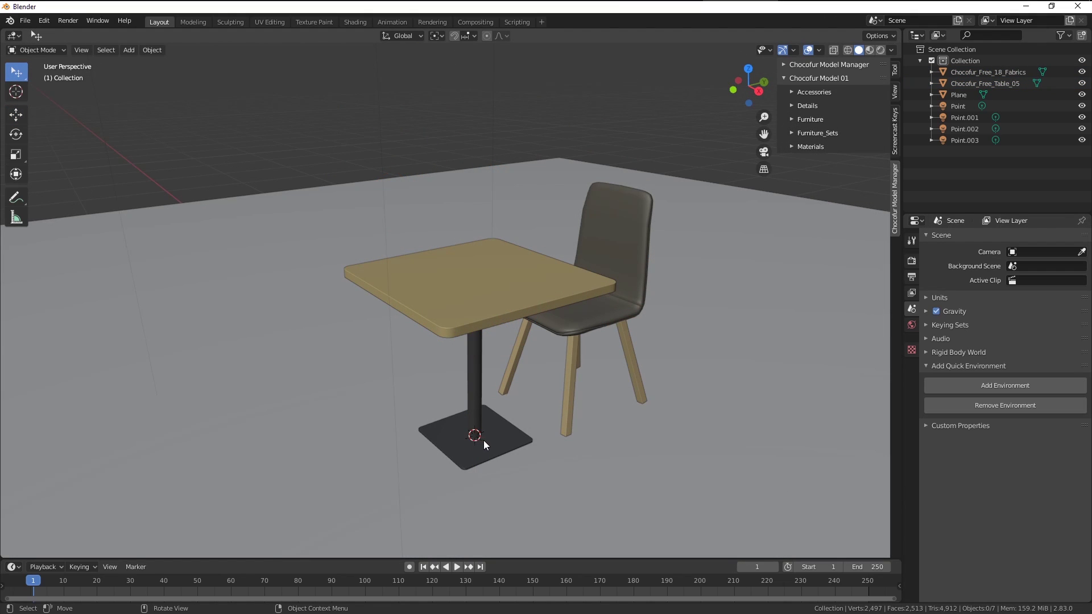
Place the 3D cursor on the tabletop
click(18, 96)
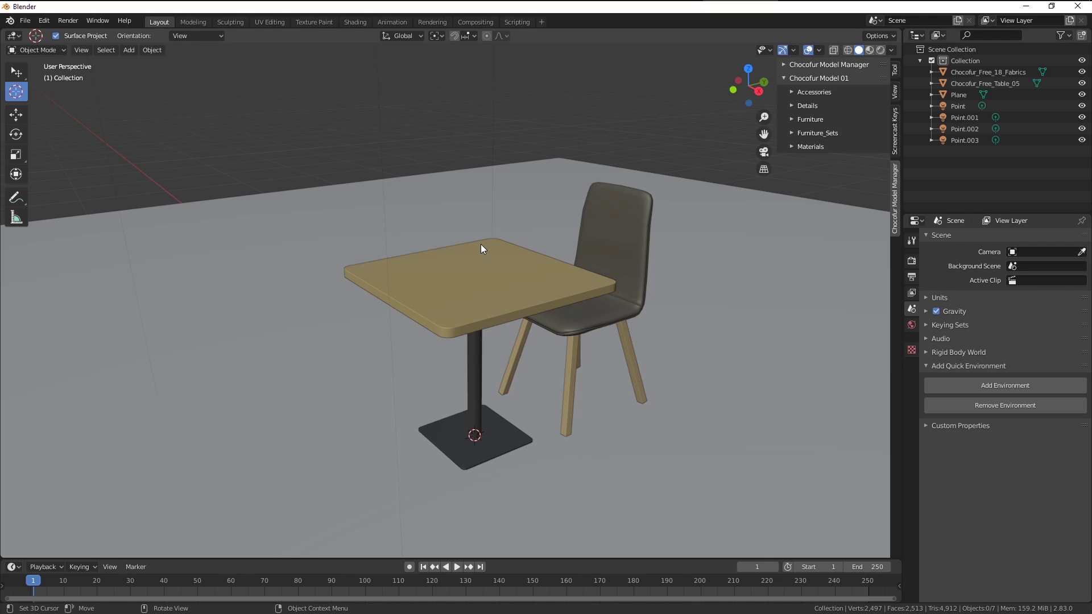
click(475, 275)
middle_drag(476, 275, 494, 288)
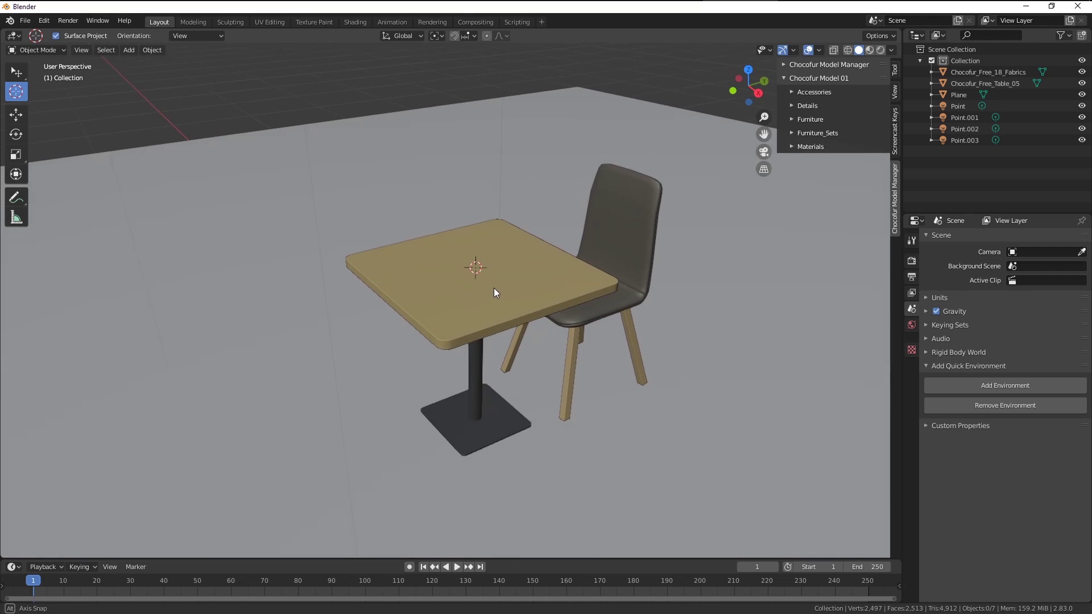
Set the add-on's Model Import Location to Cursor
click(818, 64)
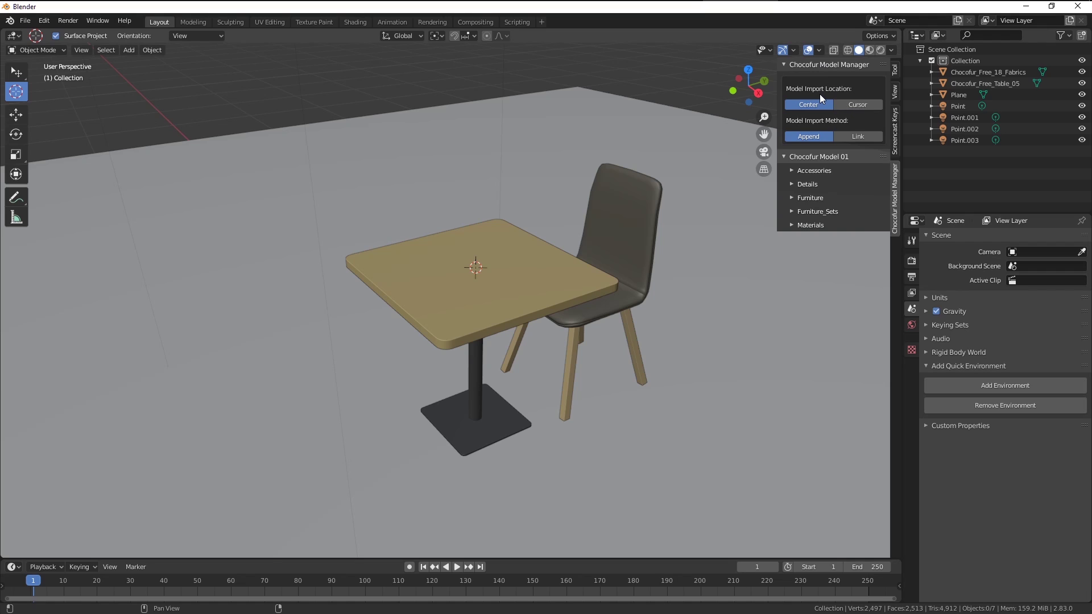
click(859, 106)
click(810, 66)
Add the Chocofur_Free_Details_05 bird toys onto the table and enlarge them
click(807, 106)
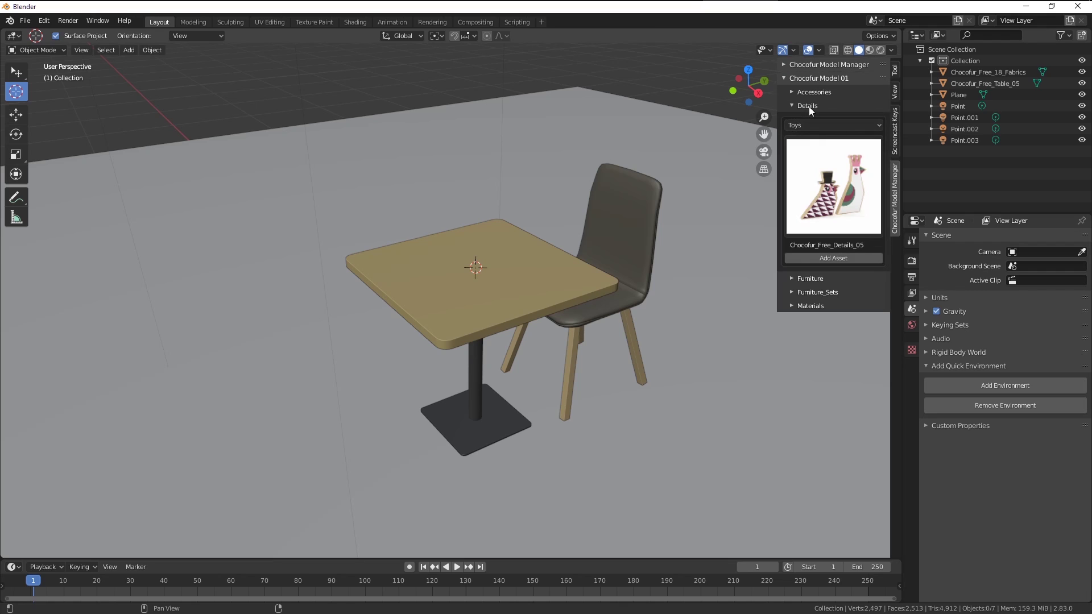
click(834, 259)
middle_drag(500, 285, 541, 288)
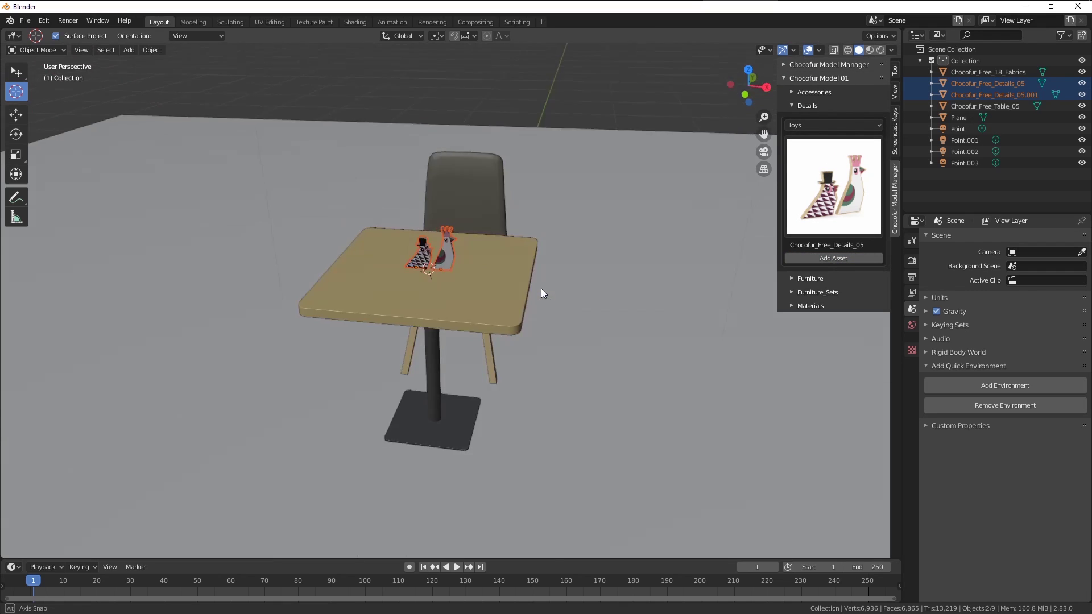
scroll(504, 281, up, 2)
key(s)
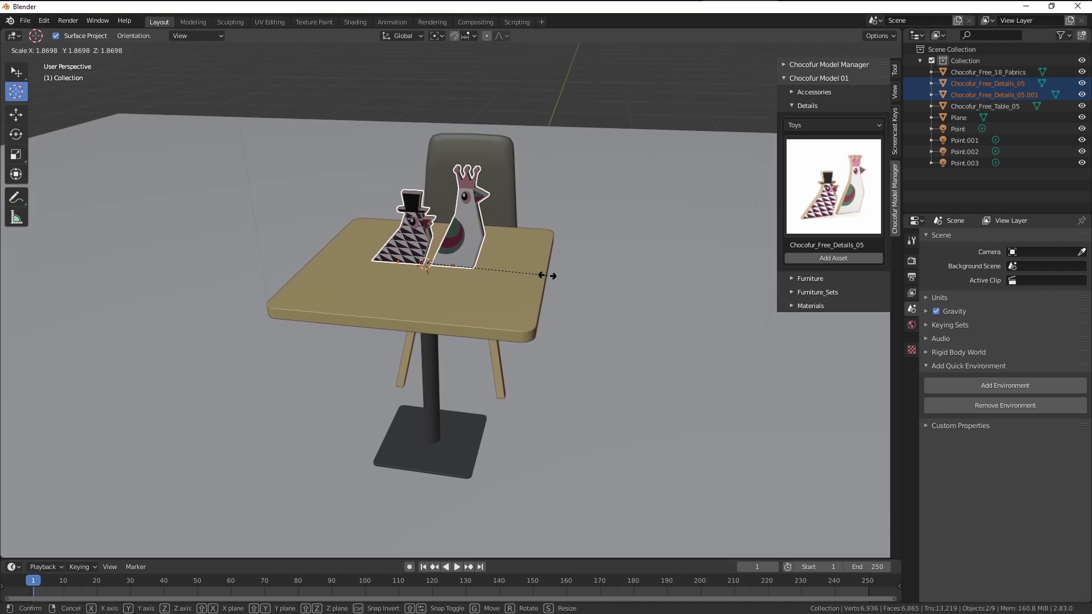
click(548, 275)
Switch the viewport to Rendered shading
mouse_move(547, 275)
middle_down()
mouse_move(610, 332)
mouse_move(623, 313)
mouse_move(595, 309)
mouse_move(577, 407)
mouse_move(627, 391)
mouse_move(500, 407)
middle_up()
key(z)
click(609, 292)
Add the Chocofur_Free_Details_44 seal toy to the table and start lowering it along Z
click(810, 203)
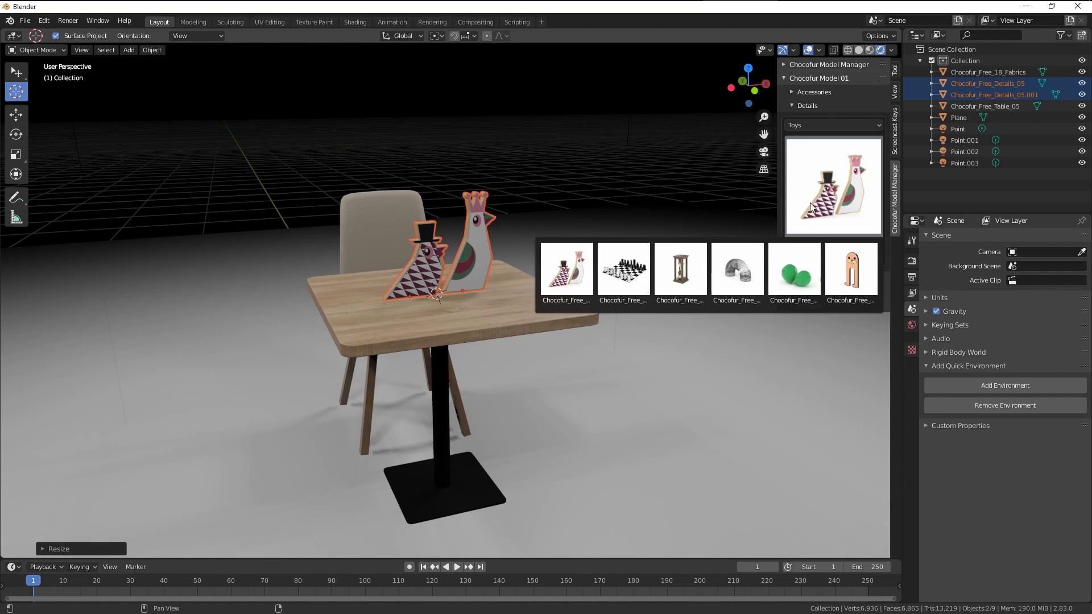
click(840, 269)
click(829, 258)
middle_drag(583, 271, 522, 266)
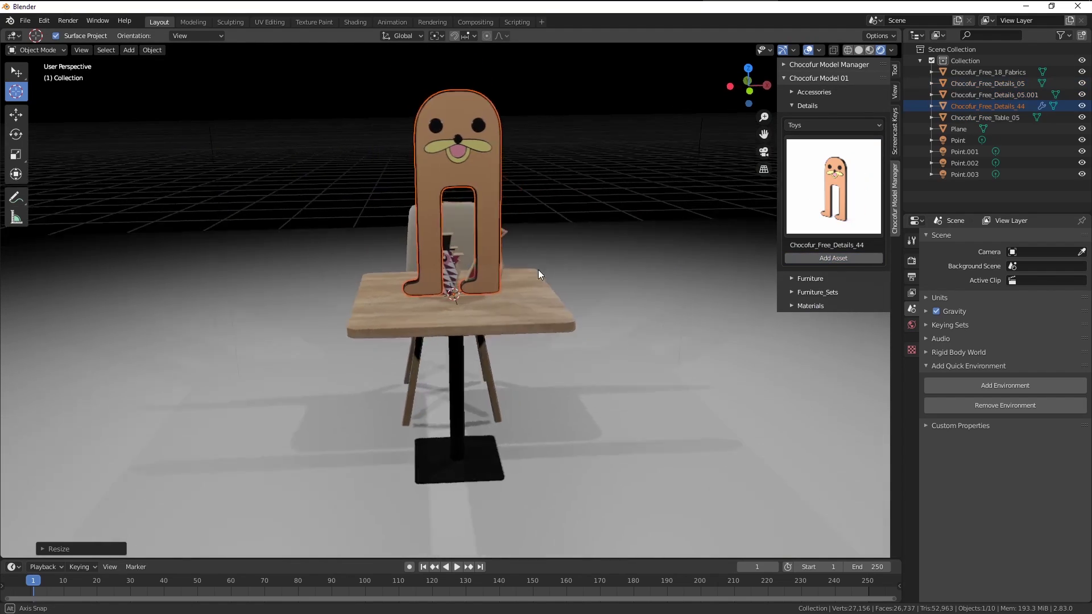
key(shift+space)
key(g)
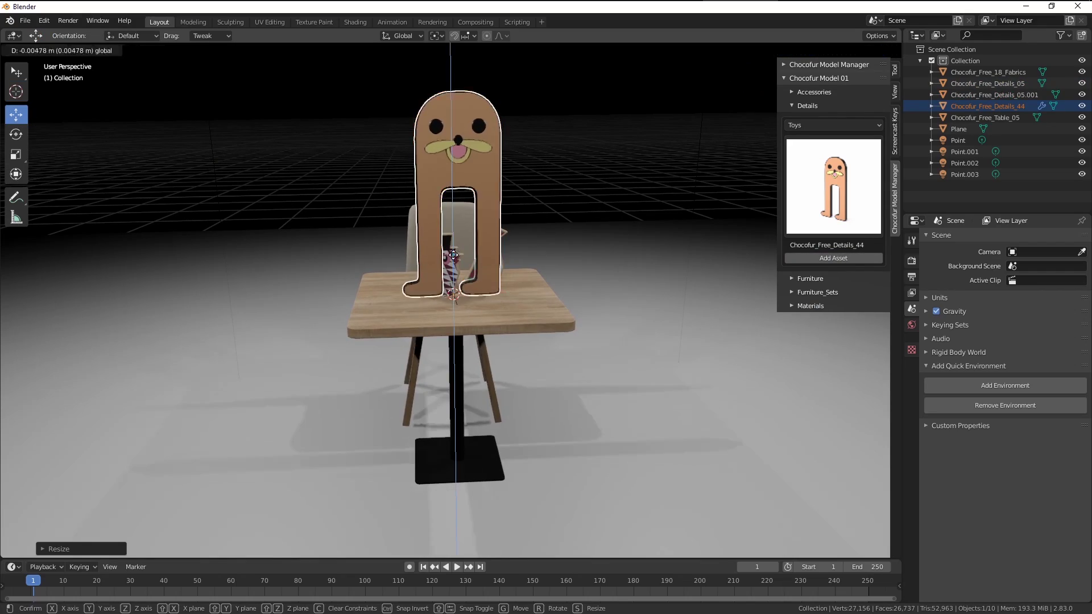